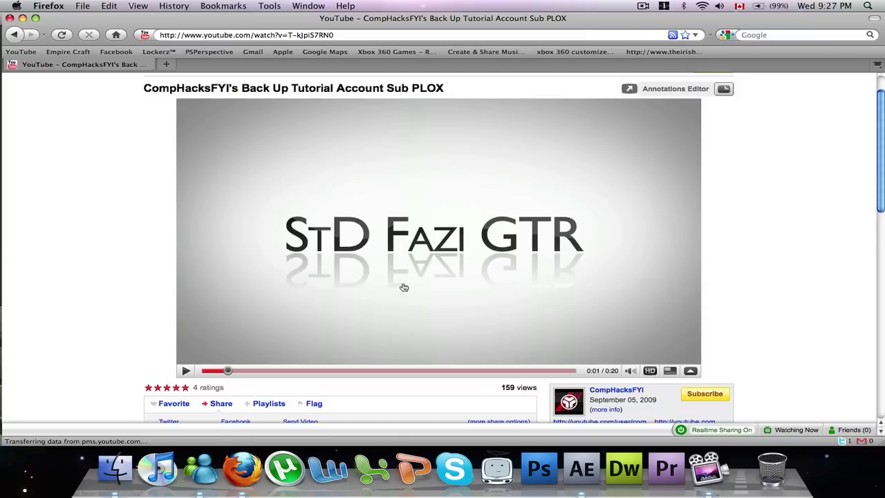
- After viewing the glossy reflected-text example on YouTube, bring After Effects to the front
left_click(580, 459)
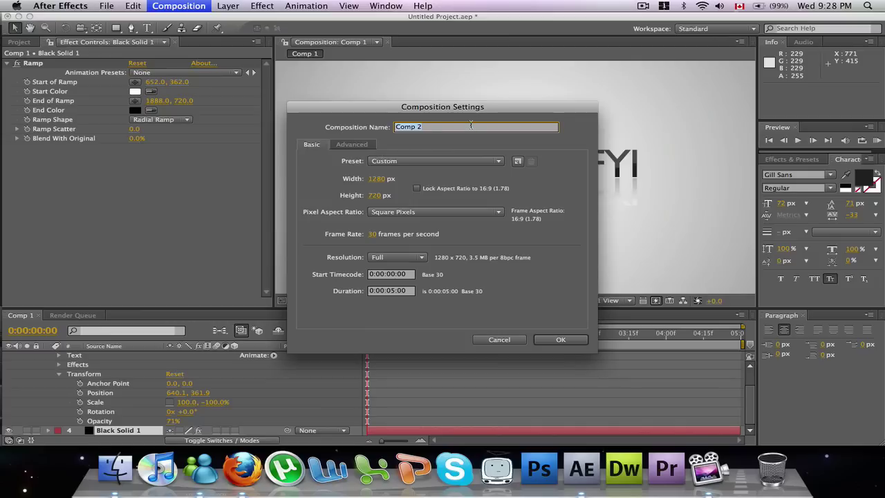
- Name the 1280×720, 30 fps, 5-second composition 'Text 2.0' and create it
type("Text 2.0")
left_click(558, 339)
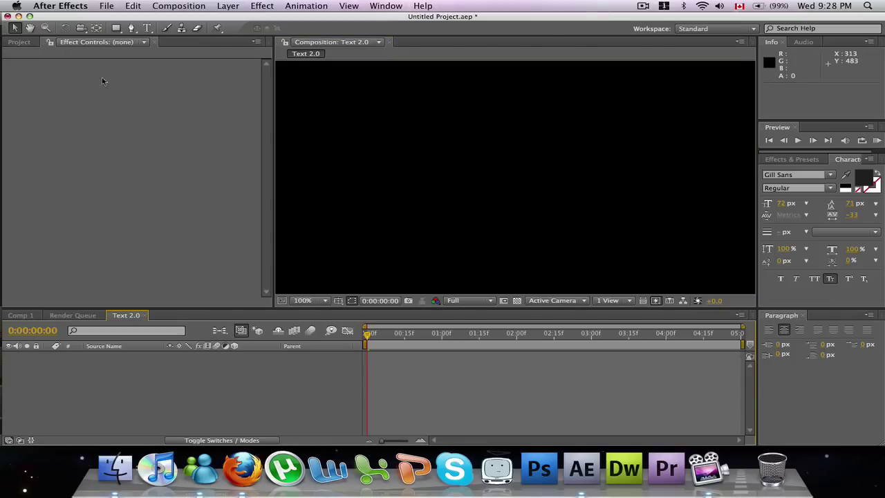
- Add a comp-sized white solid layer to Text 2.0
left_click(20, 41)
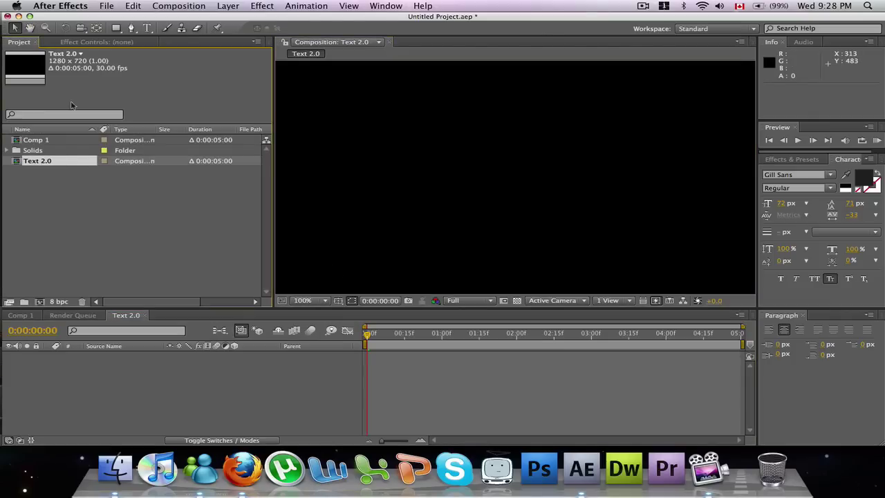
left_click(181, 5)
mouse_move(228, 5)
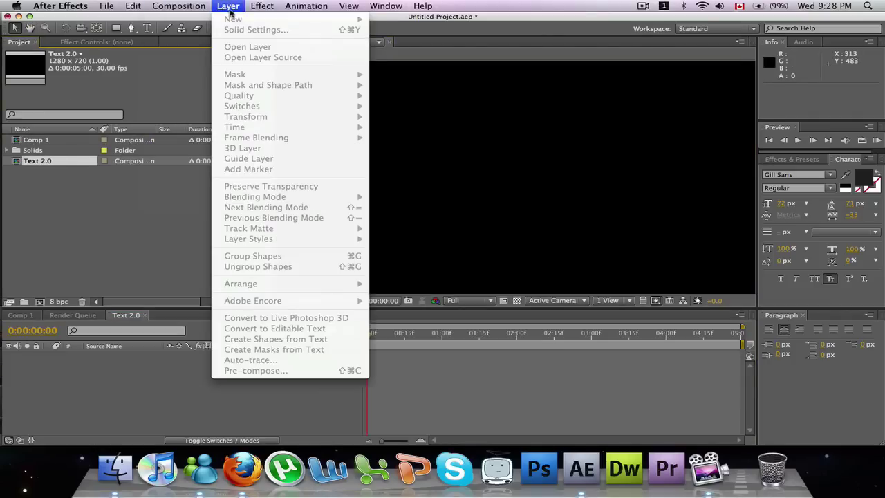
left_click(108, 364)
left_click(228, 5)
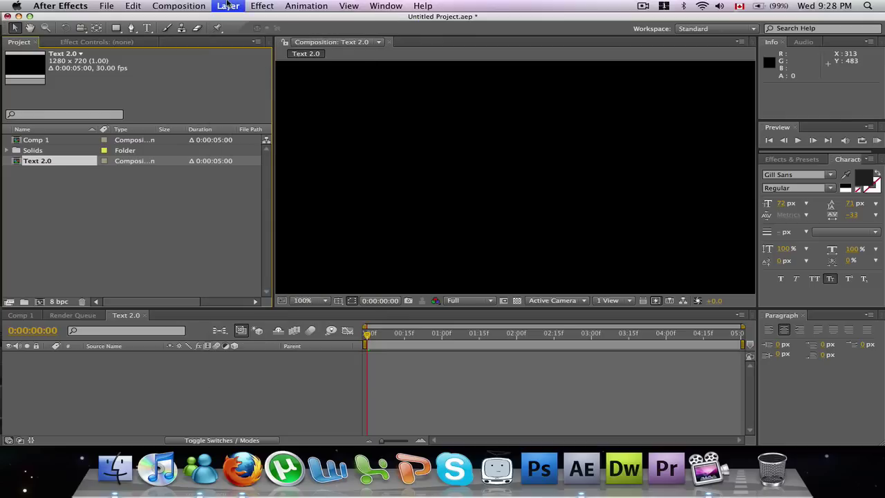
left_click(135, 395)
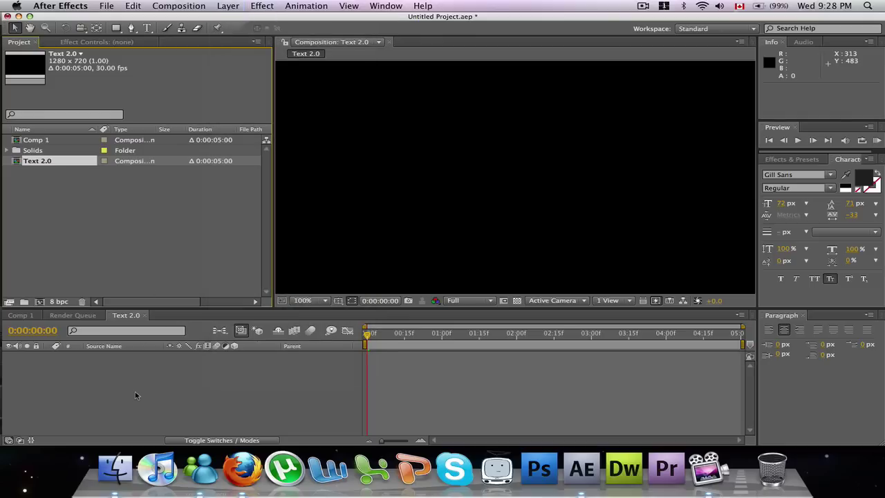
right_click(139, 338)
mouse_move(168, 341)
left_click(343, 372)
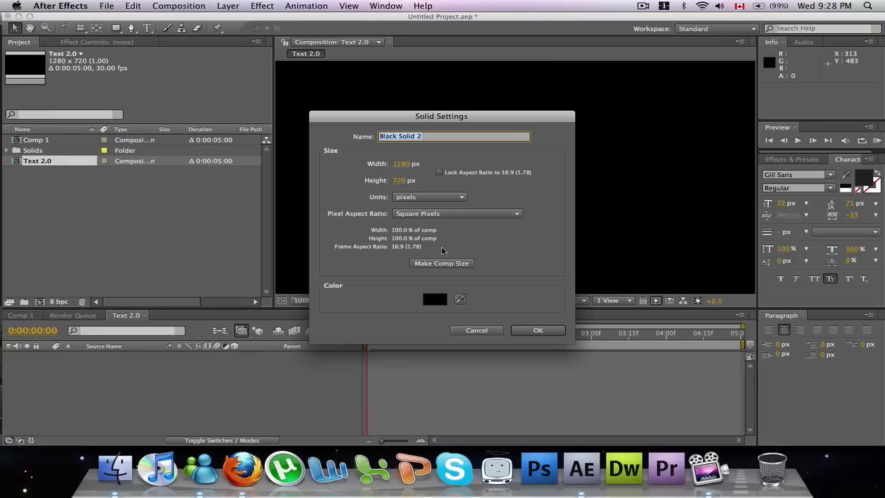
left_click(430, 265)
left_click(434, 299)
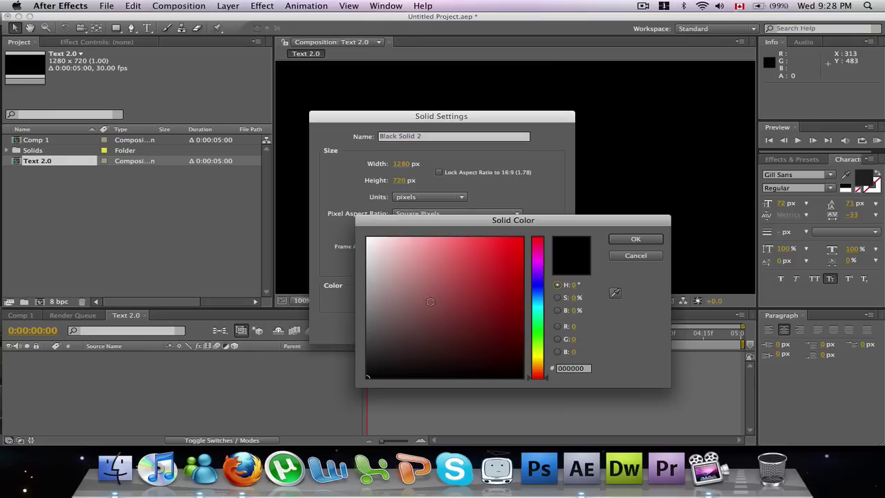
left_click_drag(434, 284, 200, 130)
key("Return")
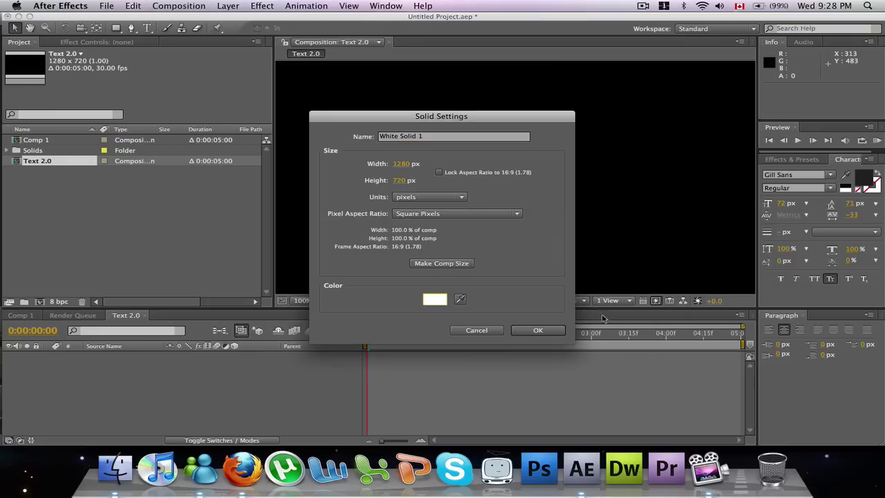
left_click(542, 331)
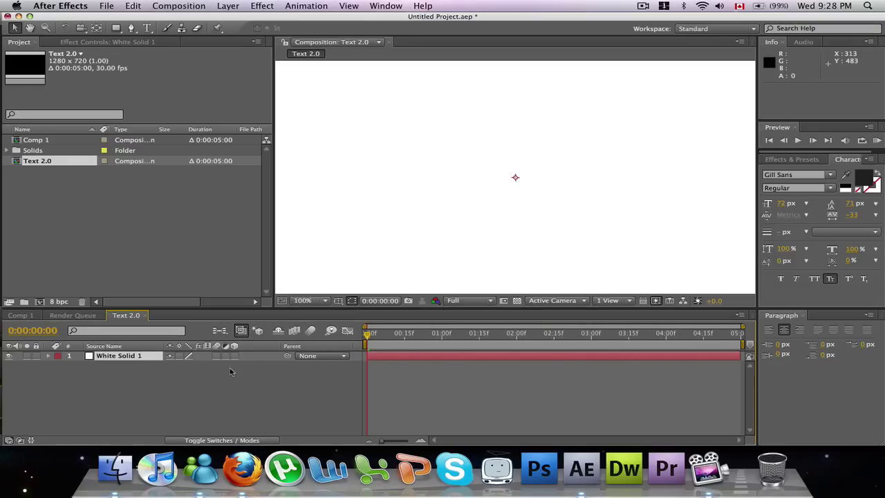
- Add a second comp-sized solid coloured black (000000) above the white one
right_click(230, 372)
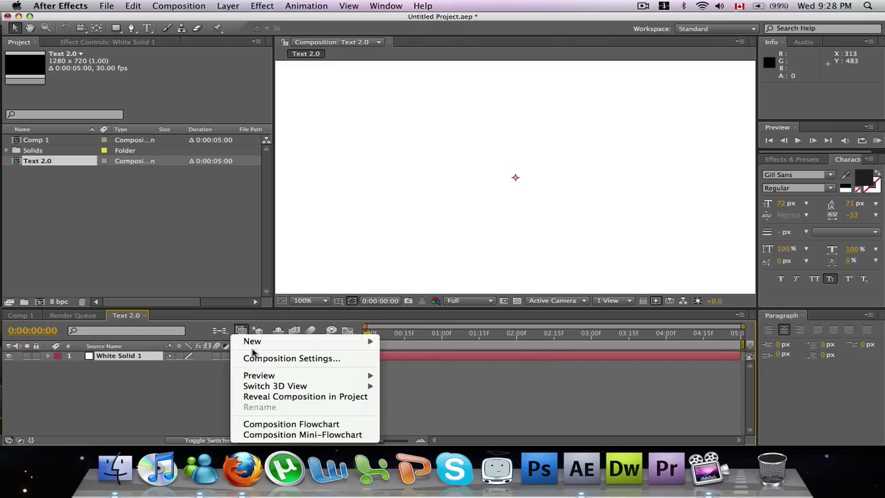
mouse_move(262, 341)
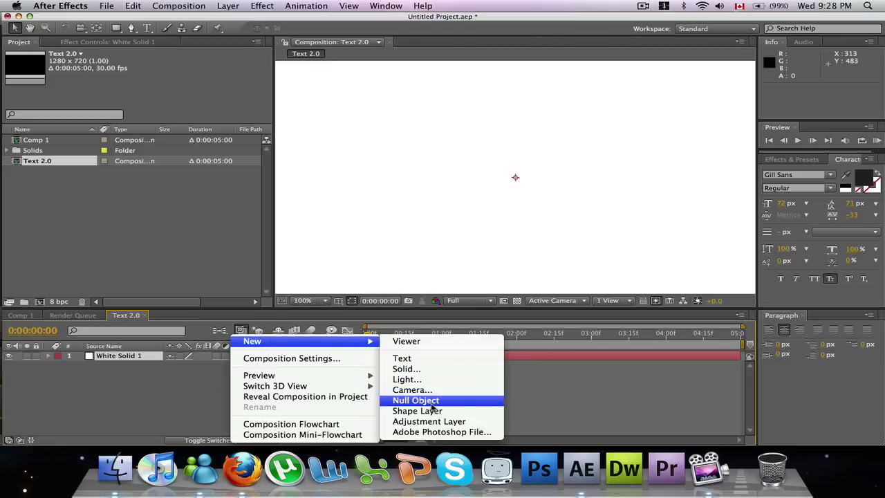
left_click(429, 371)
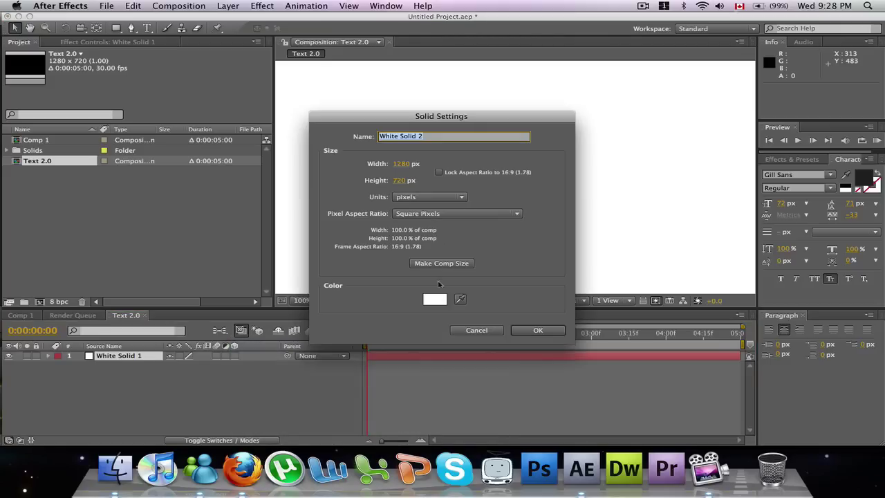
left_click(434, 299)
type("000000")
key("Return")
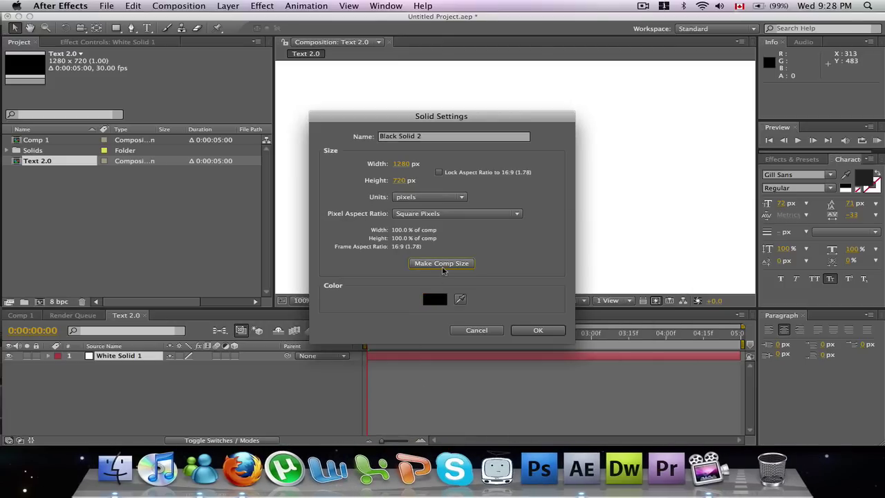
left_click(539, 331)
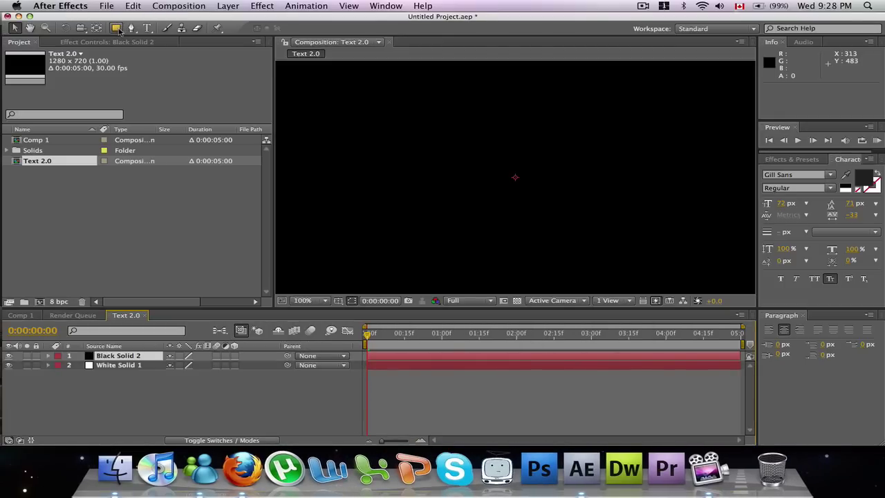
- Create an ellipse mask filling the black solid
left_click_drag(119, 32, 146, 54)
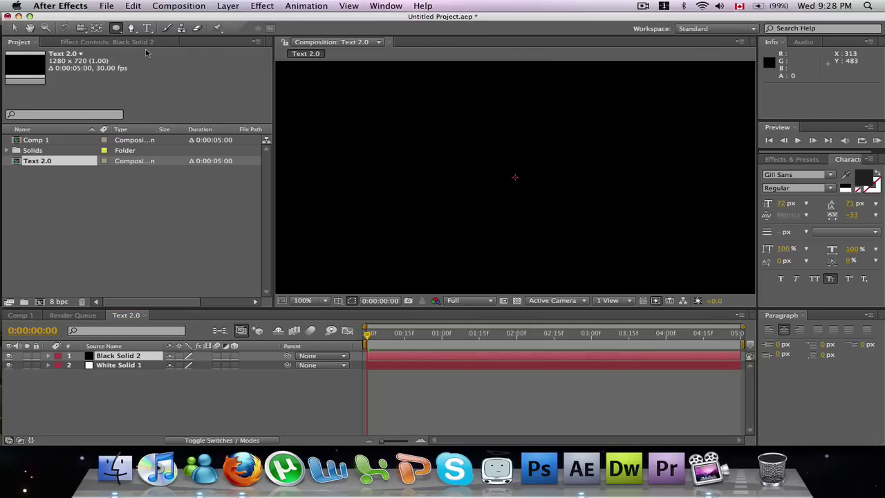
double_click(116, 28)
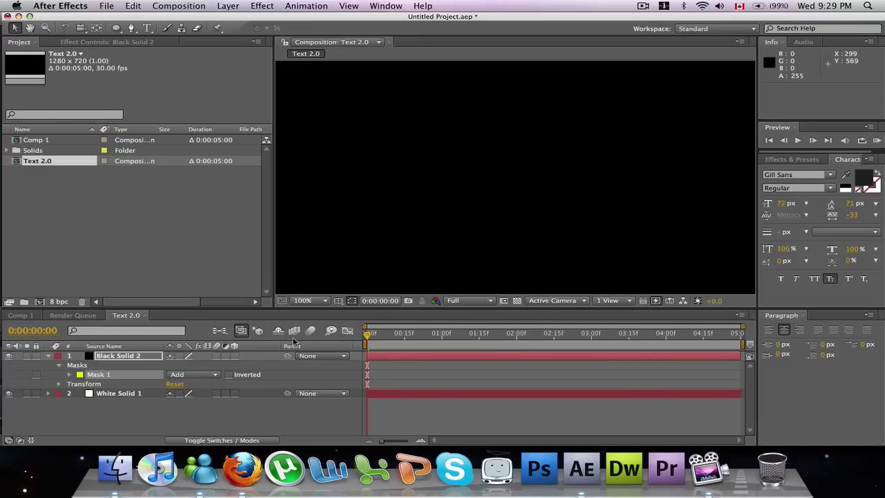
key("period")
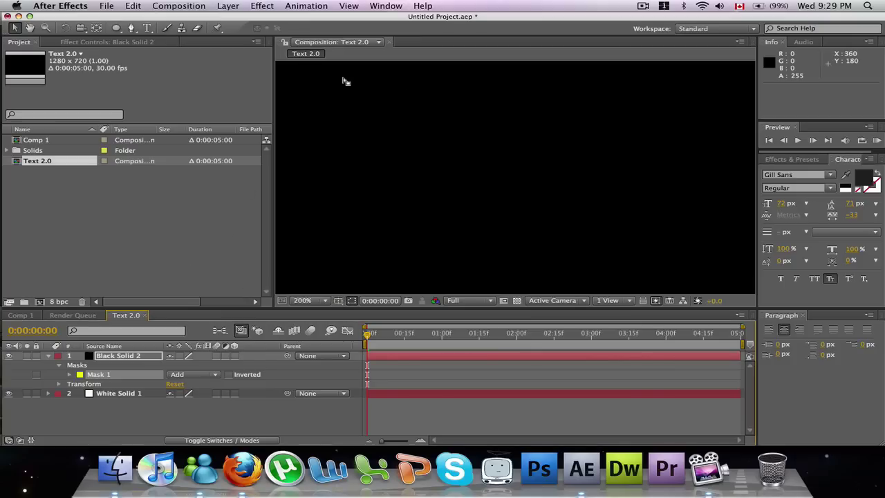
key("comma")
key("comma")
key("comma")
key("comma")
key("period")
key("period")
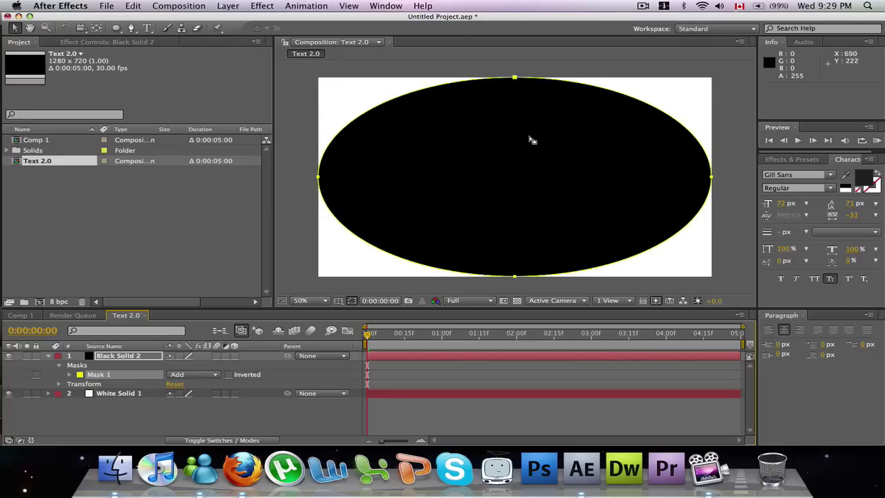
- Set Mask 1 to Subtract, feather it heavily and lower its opacity to 69%
left_click(208, 376)
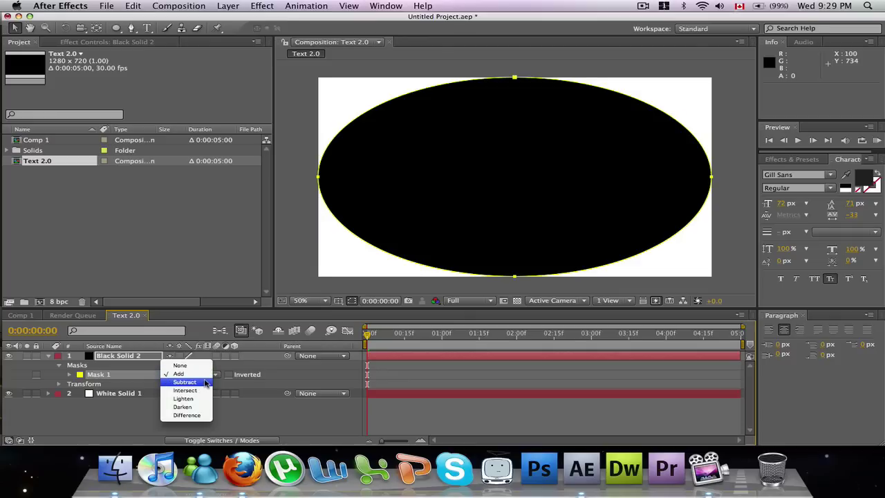
left_click(185, 382)
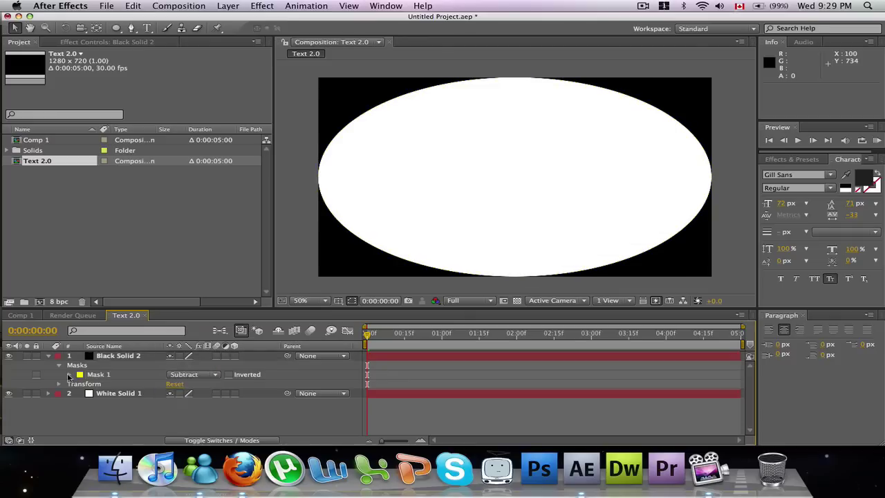
left_click(70, 374)
left_click_drag(181, 394, 94, 417)
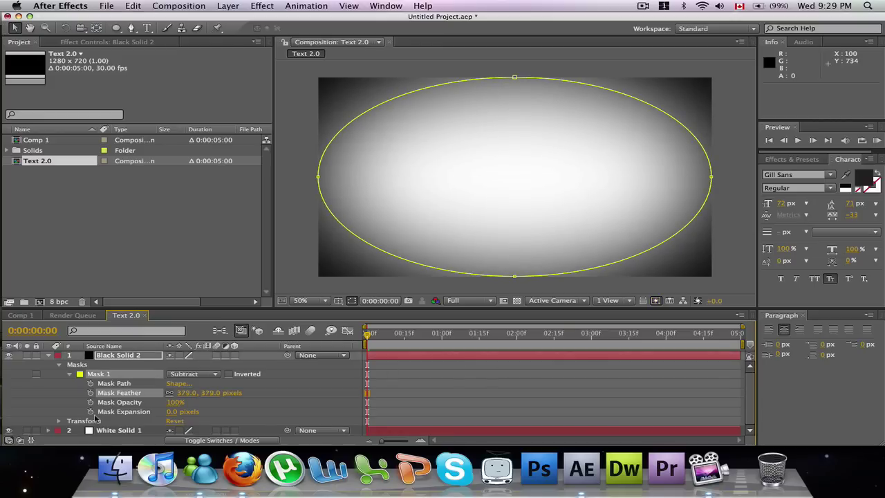
left_click(182, 403)
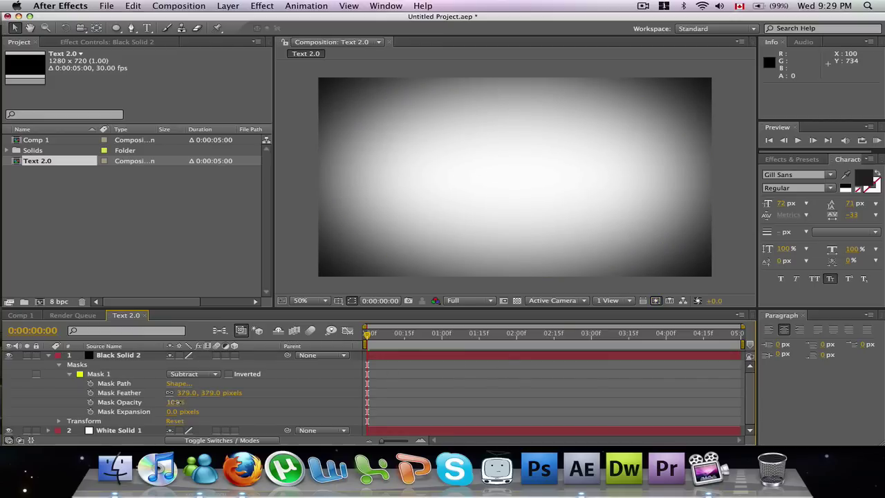
left_click_drag(180, 404, 162, 408)
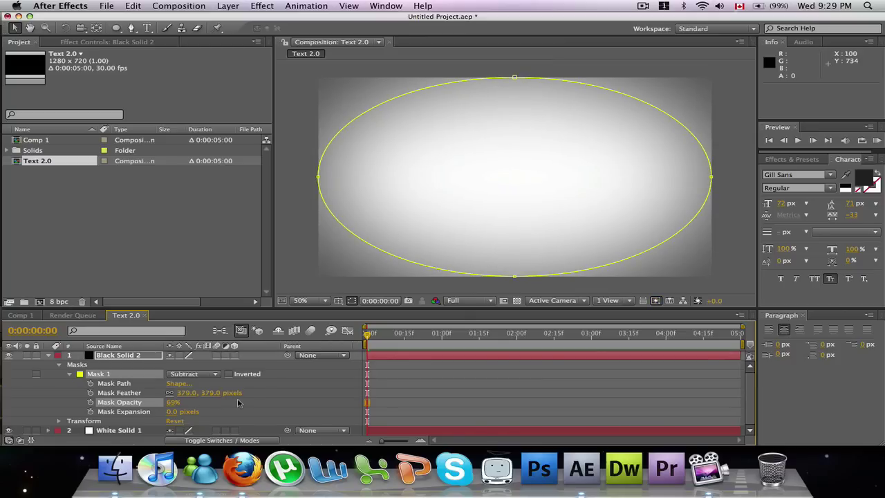
left_click(238, 403)
- Give both the black and white solid layers a Blue label
left_click(49, 354)
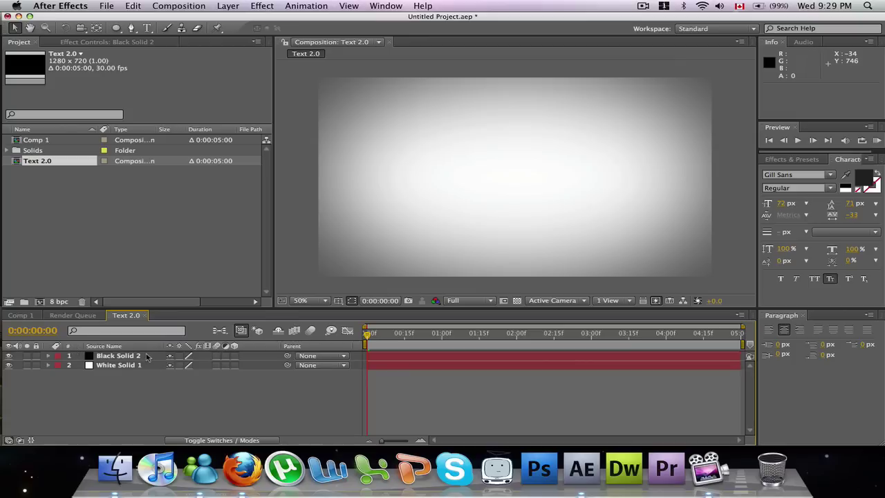
left_click(57, 357)
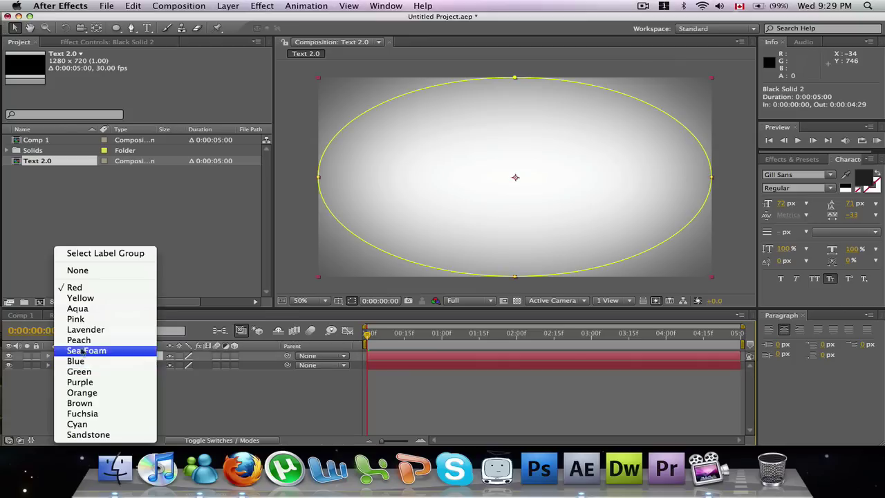
left_click(59, 361)
left_click(58, 368)
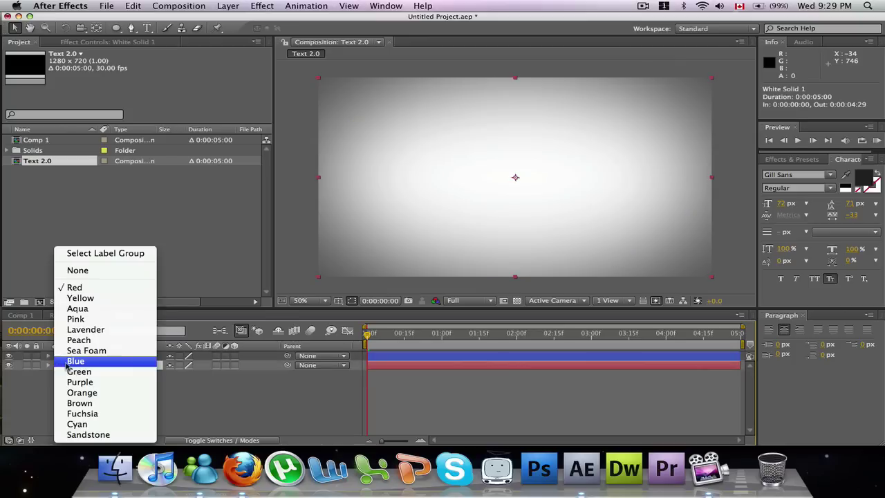
left_click(73, 362)
left_click(200, 388)
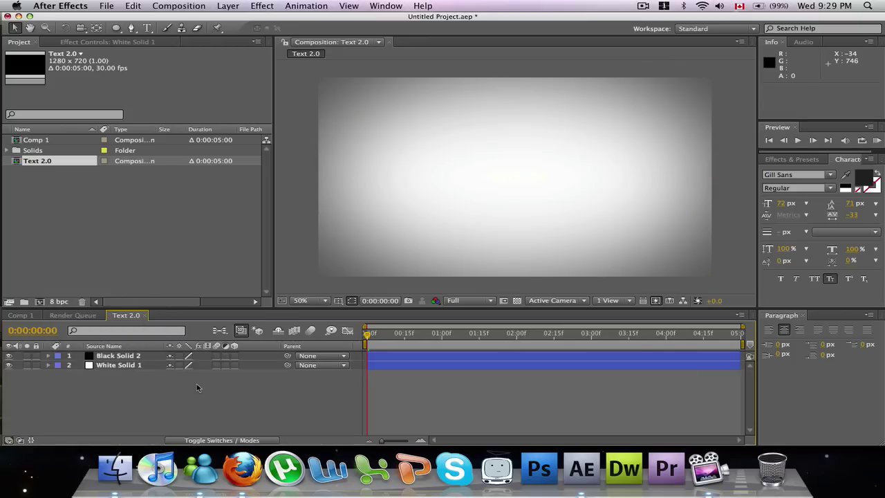
- Add a new text layer reading 'CompHacksFYI'
left_click(228, 5)
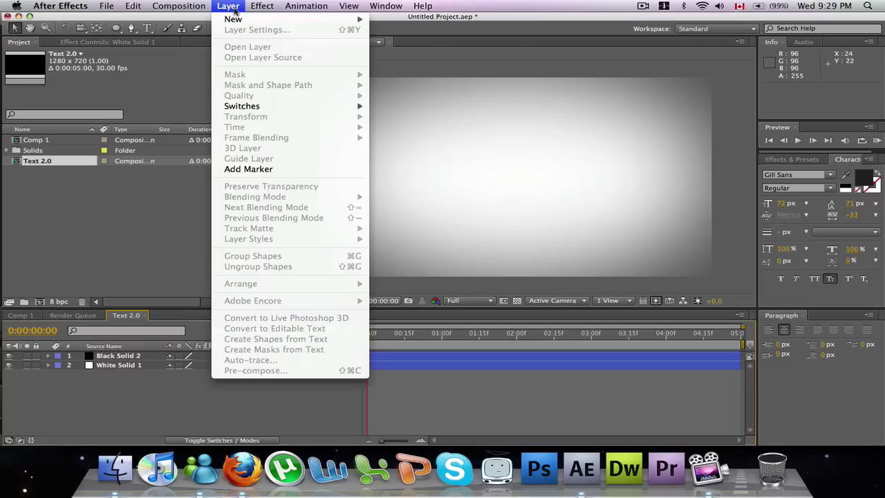
mouse_move(248, 22)
left_click(390, 25)
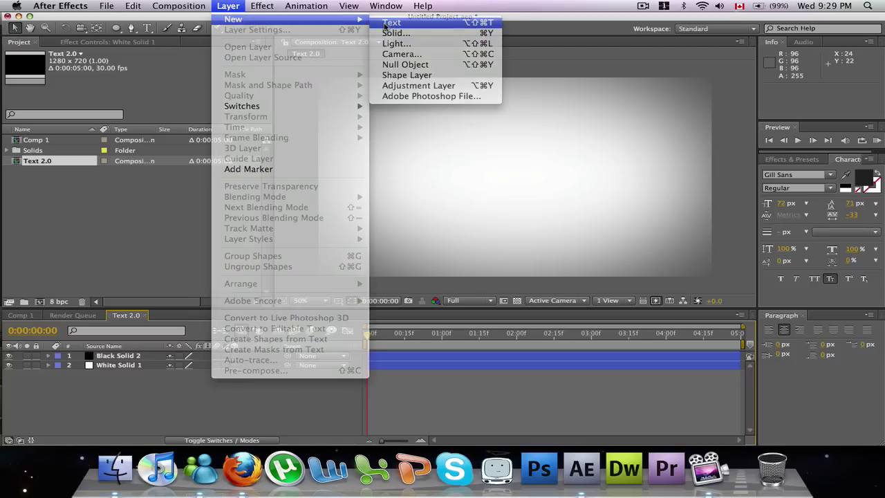
type("CompHacks")
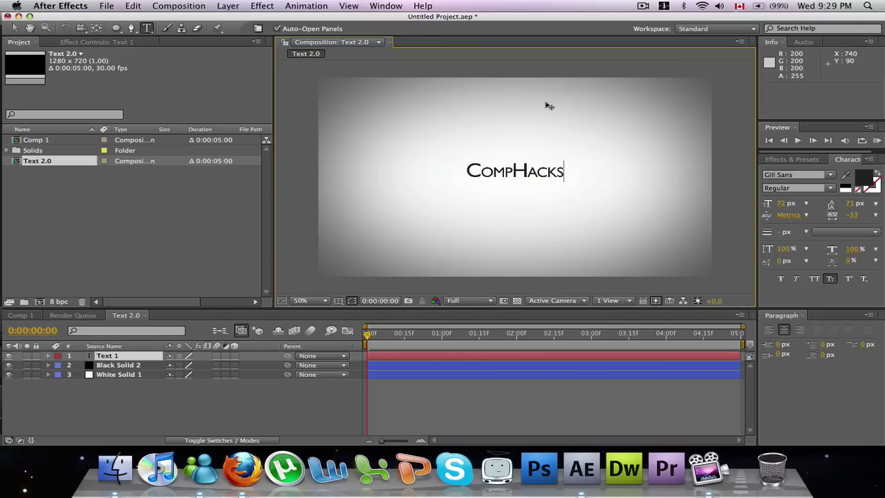
type("FYI")
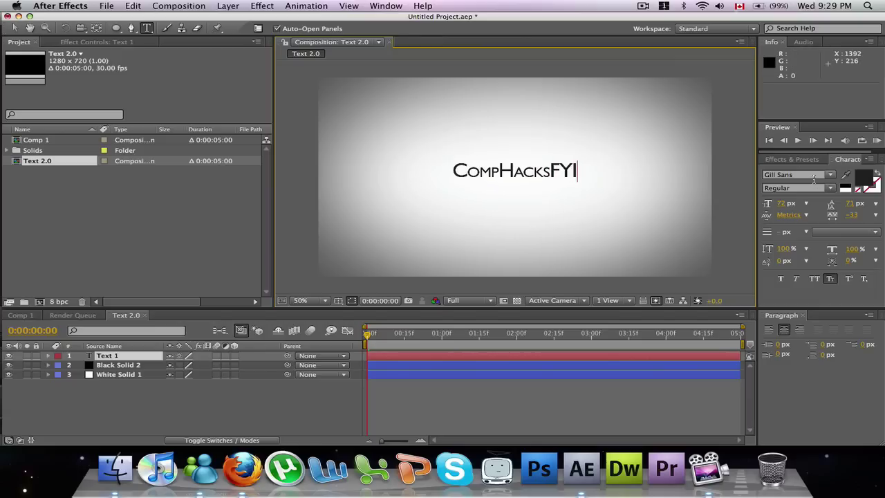
- Set the CompHacksFYI text to the Calibri font in the Character panel
left_click(812, 176)
left_click(830, 176)
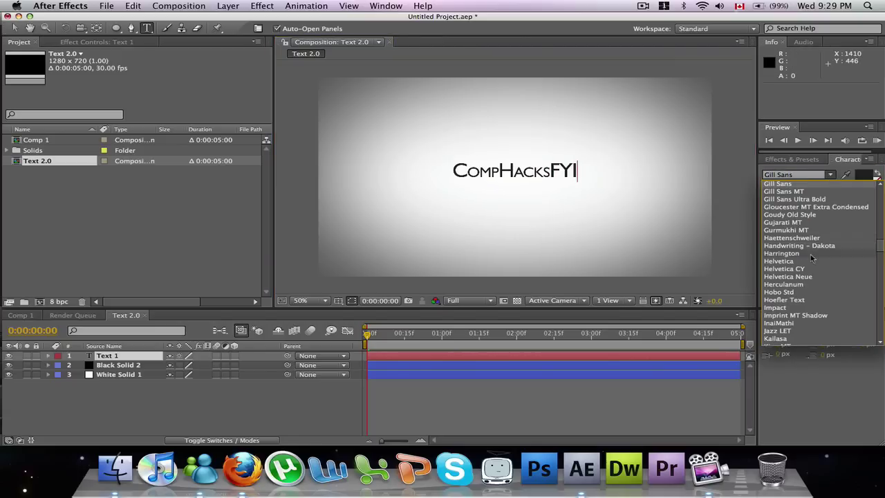
scroll(812, 252, "down", 15)
scroll(813, 257, "down", 15)
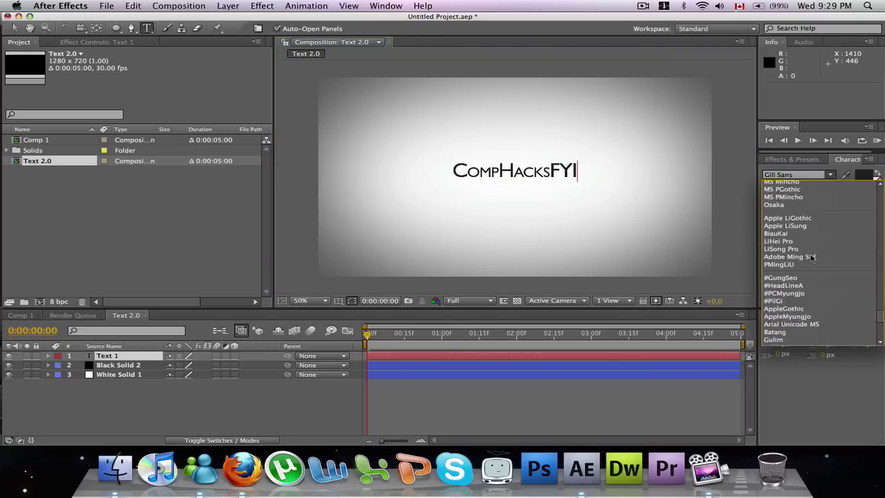
scroll(811, 258, "up", 20)
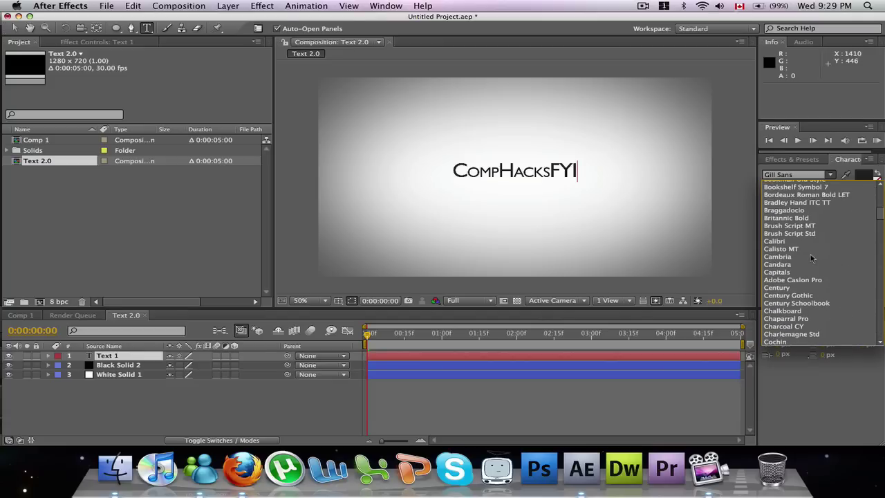
scroll(811, 258, "up", 3)
left_click(782, 275)
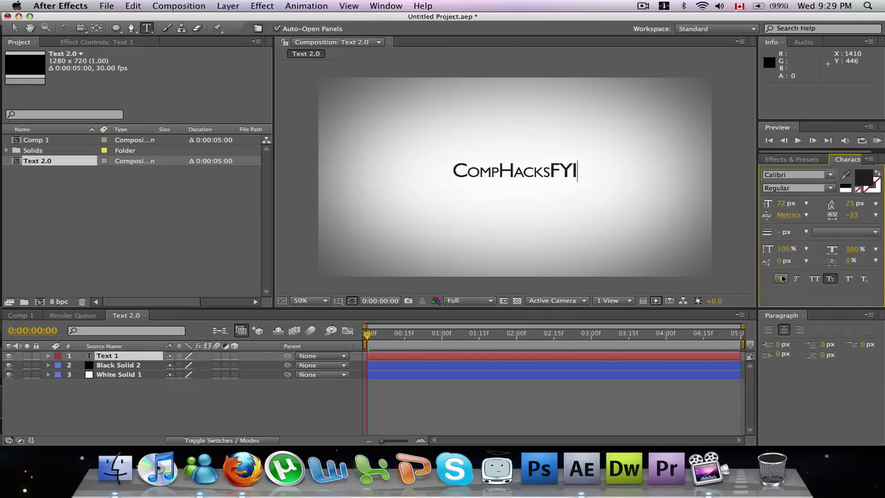
key("super+a")
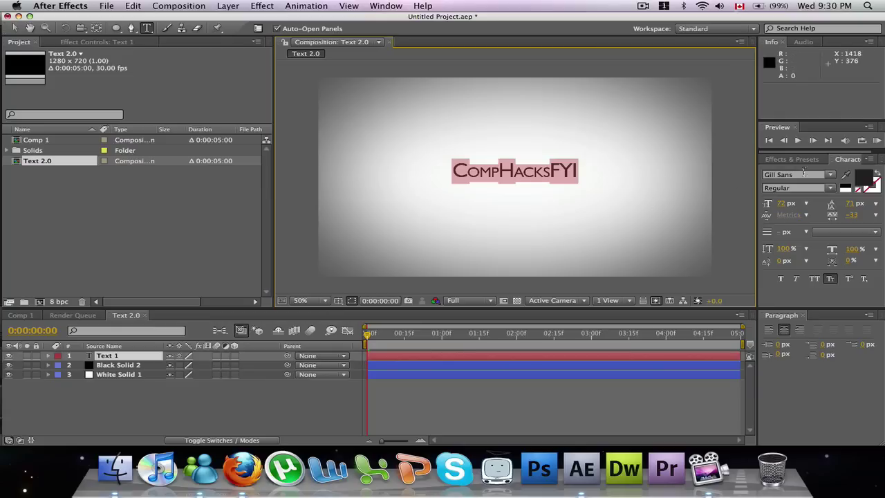
left_click(795, 174)
type("Calibri")
key("Return")
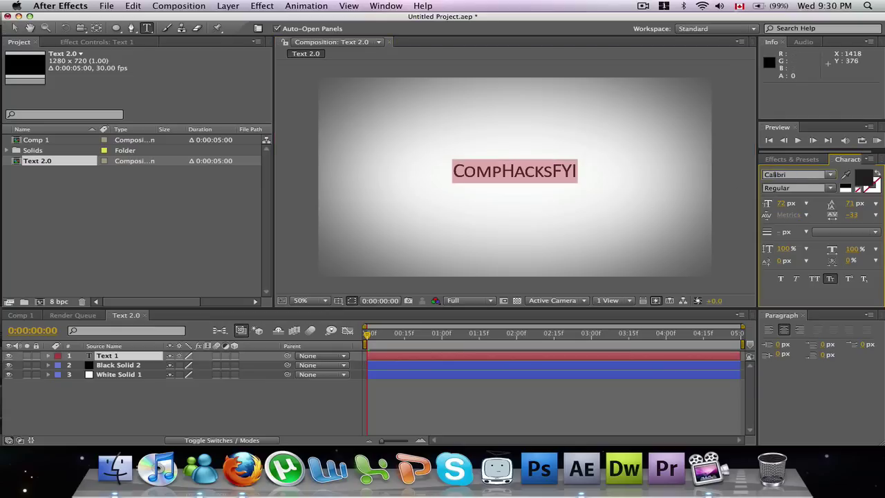
left_click(600, 169)
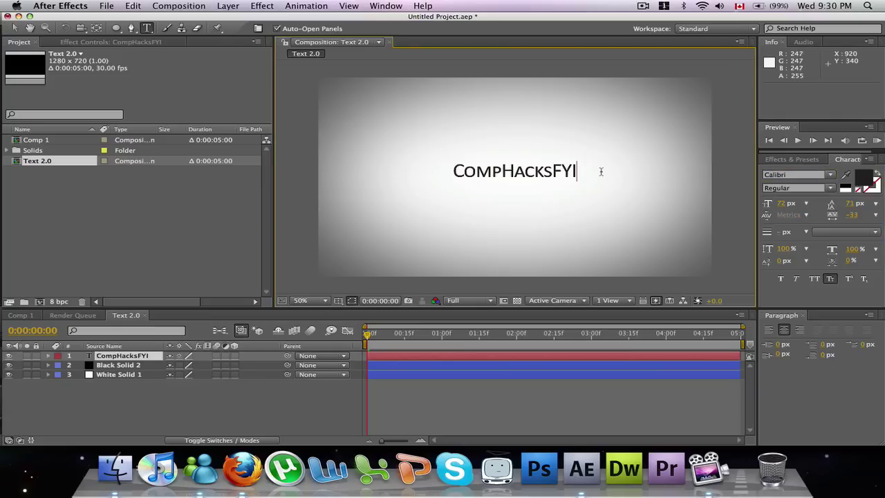
- Keep the dark text colour and select the CompHacksFYI layer
left_click(863, 178)
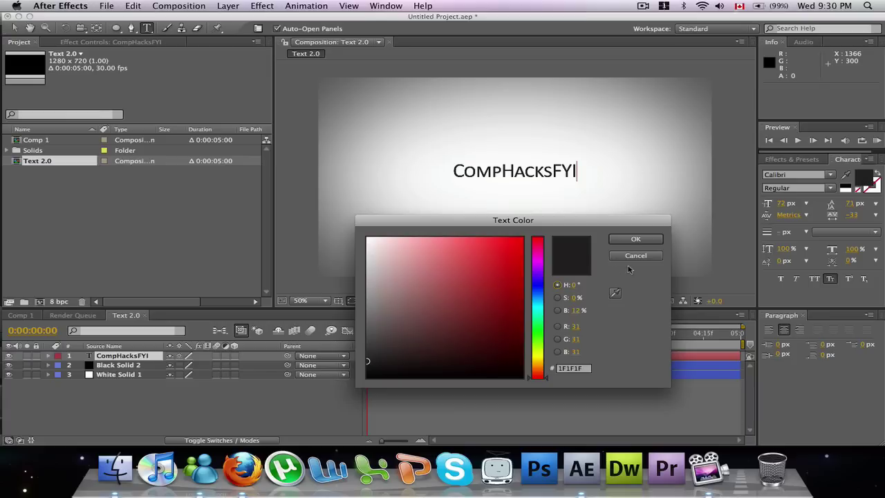
left_click(632, 242)
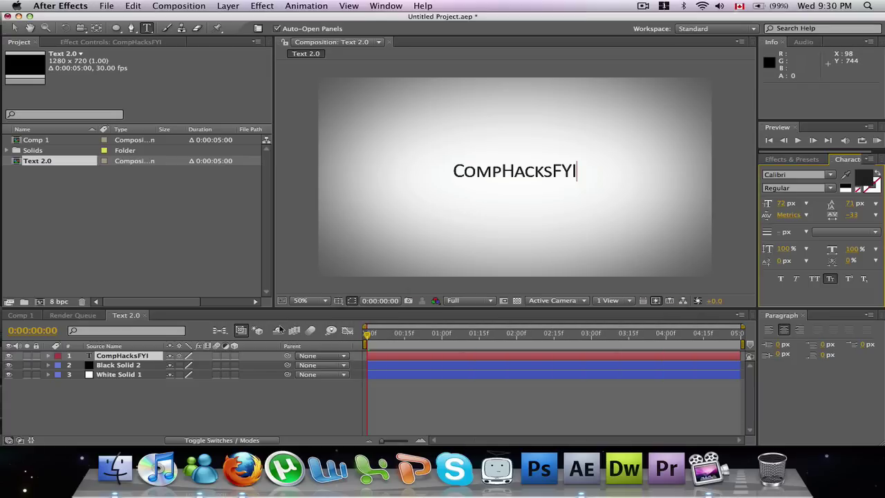
left_click(133, 357)
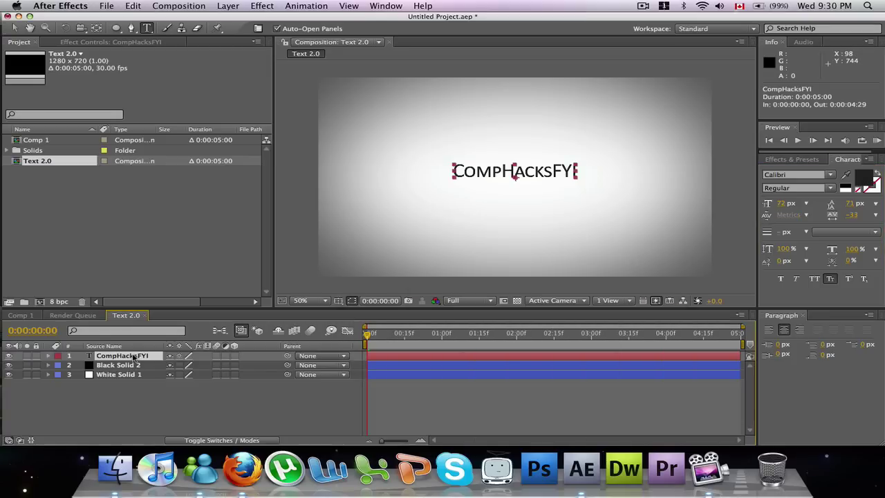
- Duplicate the CompHacksFYI layer and move the copy down to 640, 410
key("super+d")
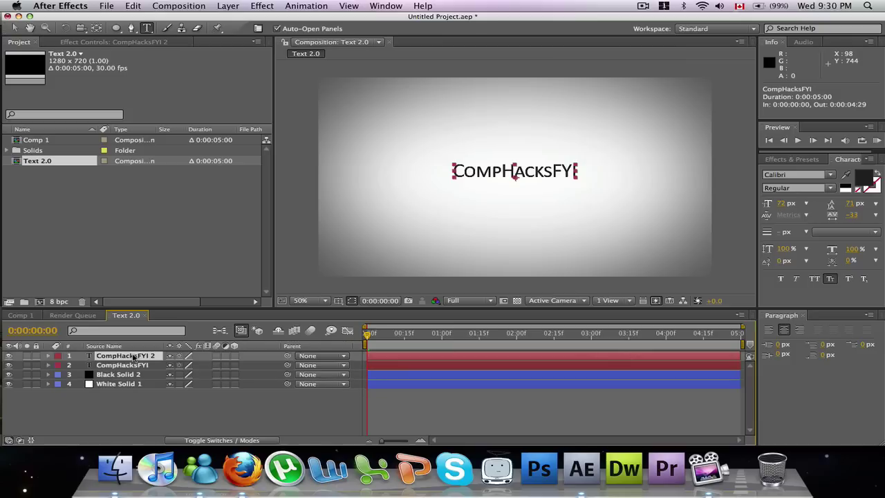
left_click(14, 29)
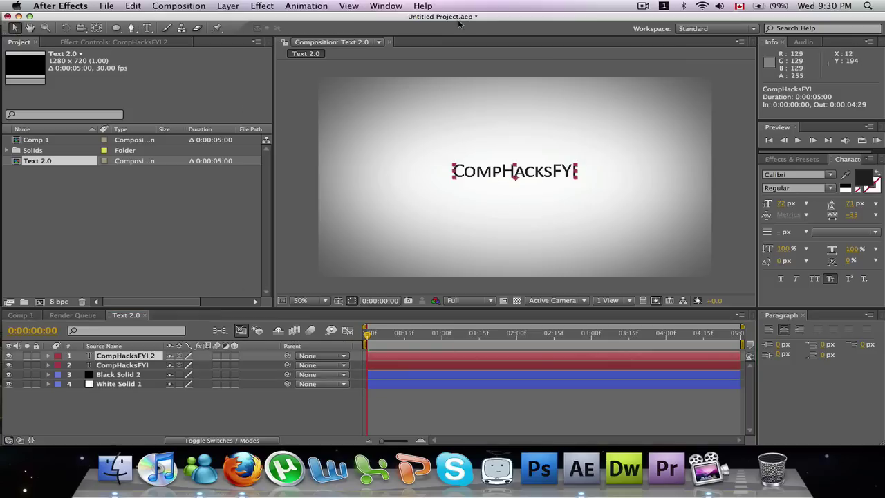
left_click(504, 172)
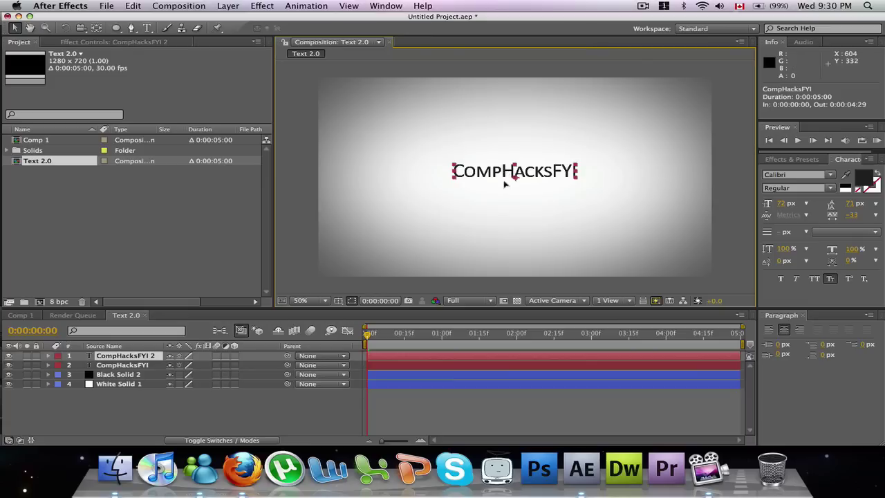
mouse_move(504, 172)
left_mouse_down()
mouse_move(505, 198)
mouse_move(504, 186)
left_mouse_up()
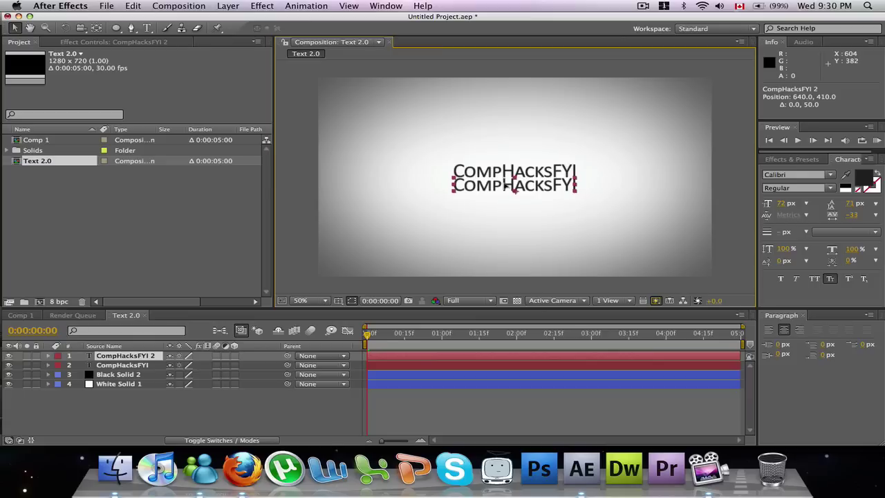
- Unlink the copy's Scale and set its vertical scale to -100%
left_click(49, 356)
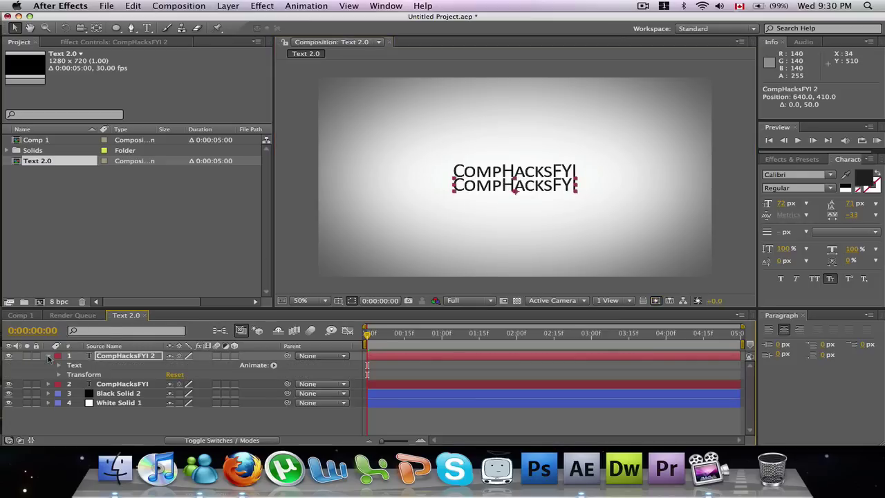
left_click(60, 374)
scroll(103, 374, "down", 1)
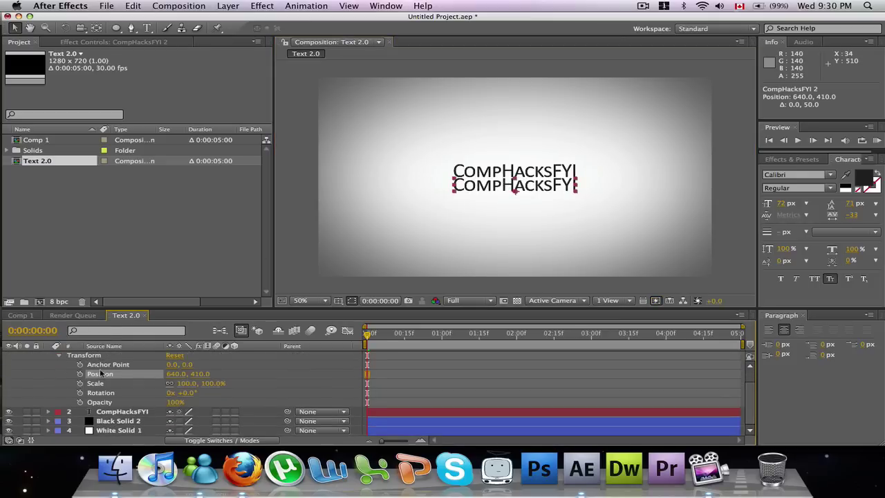
left_click(170, 383)
left_click(210, 383)
type("200")
type("-")
key("Return")
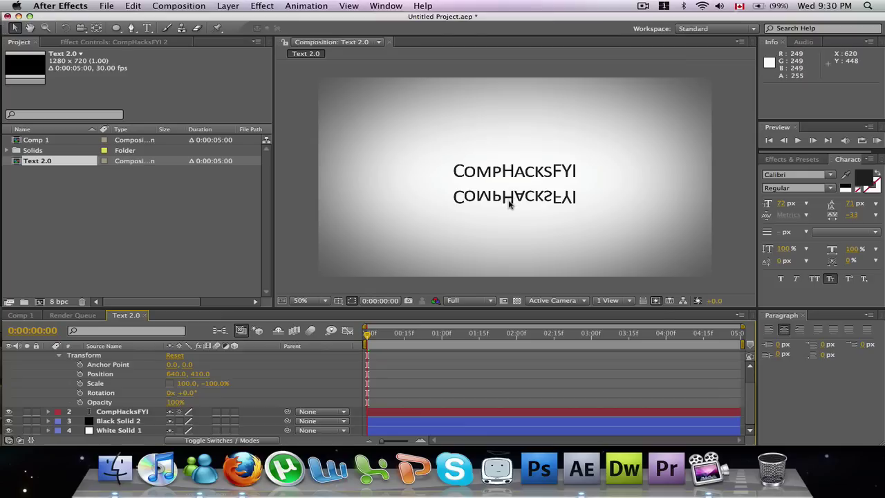
- Move the flipped copy up to 640, 362.1, directly beneath the original
left_click(509, 201)
left_click_drag(507, 199, 506, 187)
scroll(505, 186, "up", 8)
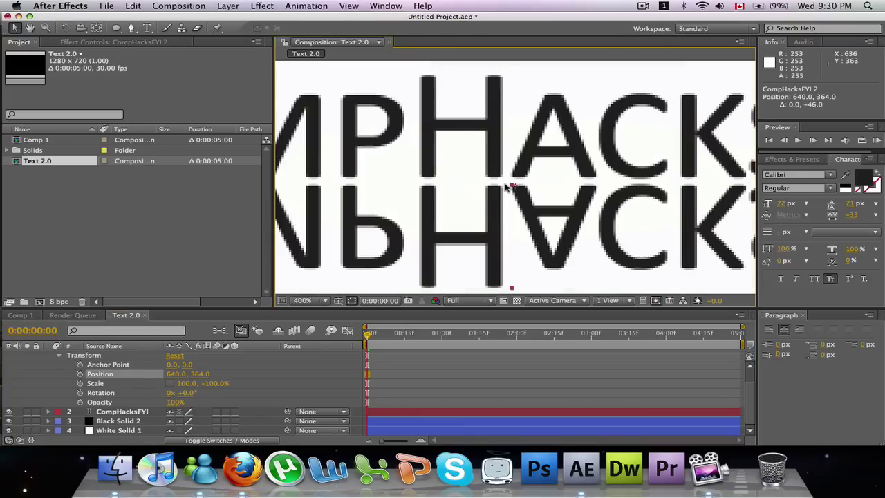
left_click_drag(423, 264, 427, 243)
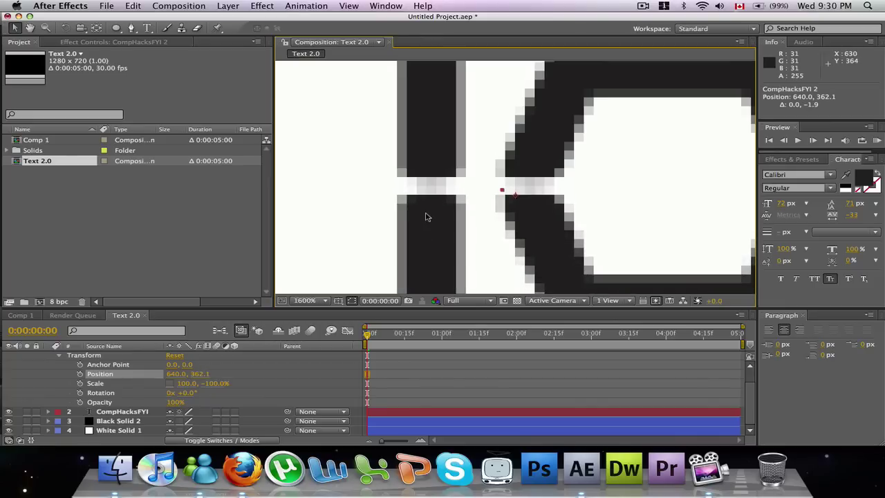
scroll(425, 216, "down", 7)
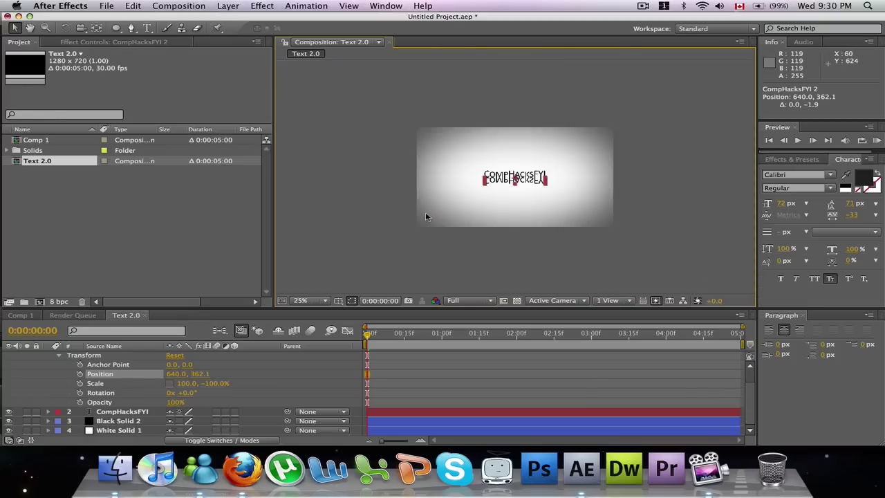
scroll(425, 217, "up", 1)
- Apply the Ramp effect to the flipped CompHacksFYI 2 layer
key("comma")
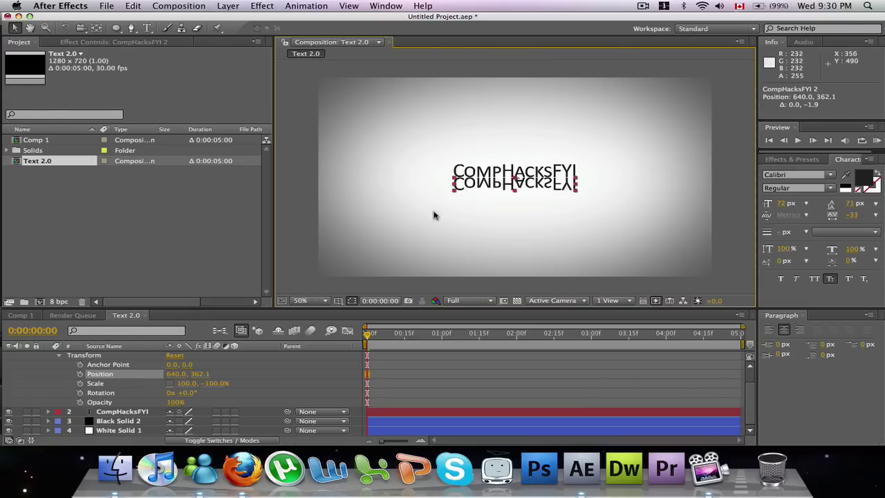
left_click(253, 5)
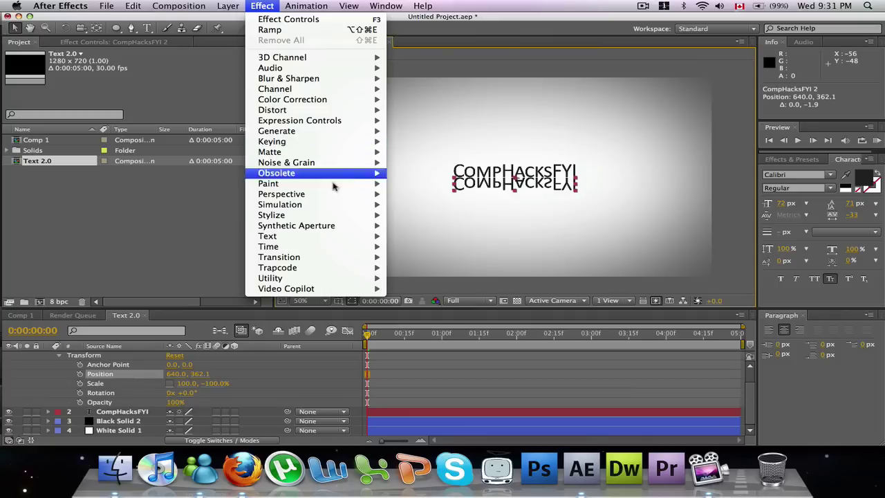
mouse_move(318, 219)
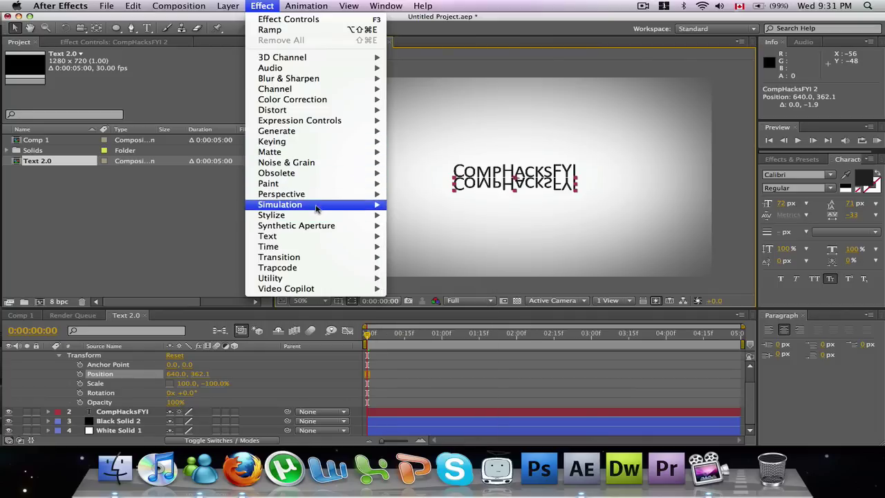
mouse_move(311, 131)
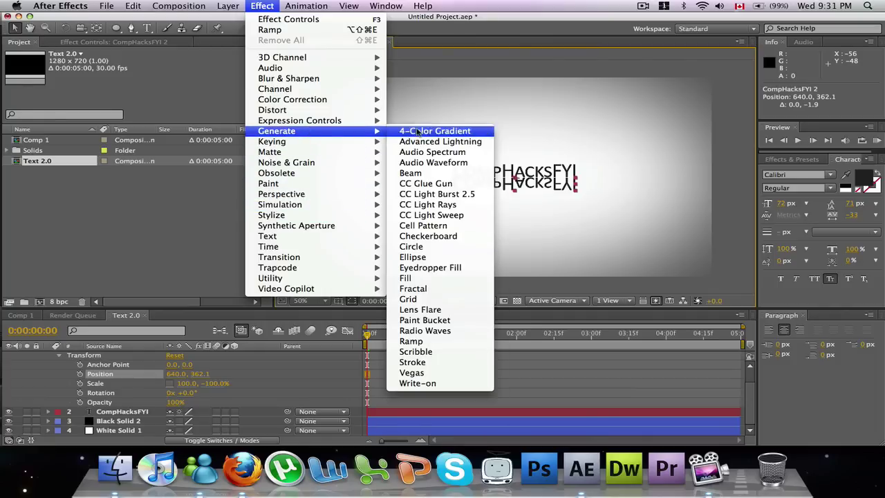
left_click(413, 340)
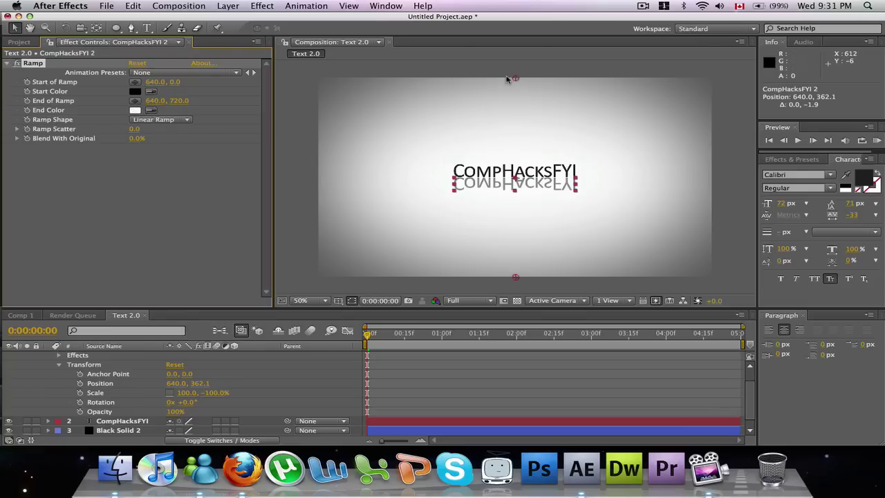
- Set the Ramp from 640, 350 to 640, 441 and lower the reflection's opacity to 46%
left_click_drag(515, 80, 514, 181)
left_click(153, 83)
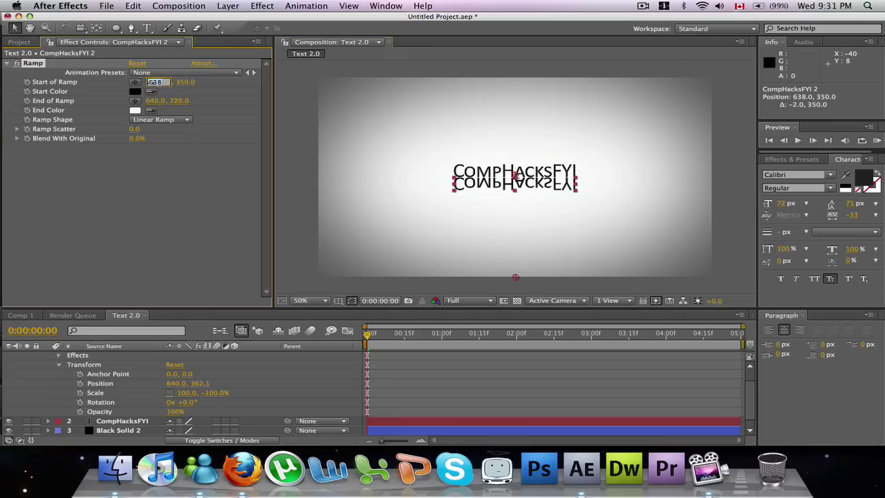
type("640")
key("Return")
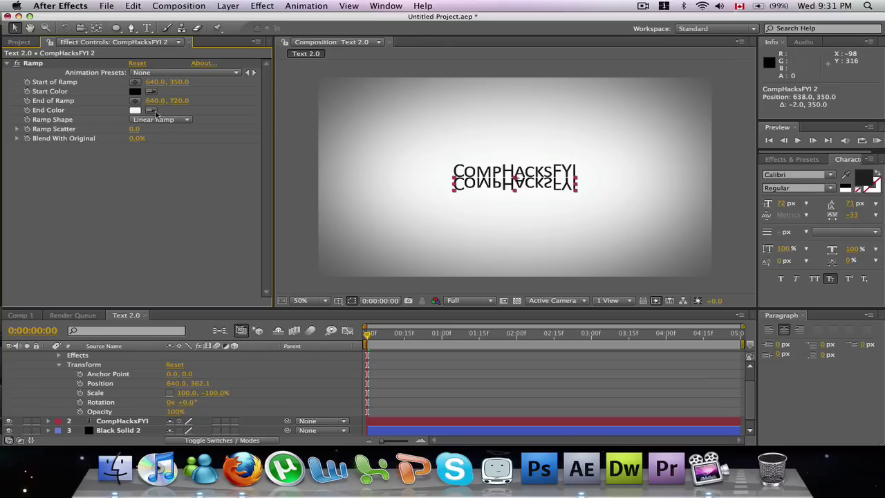
left_click(174, 101)
type("792")
key("Return")
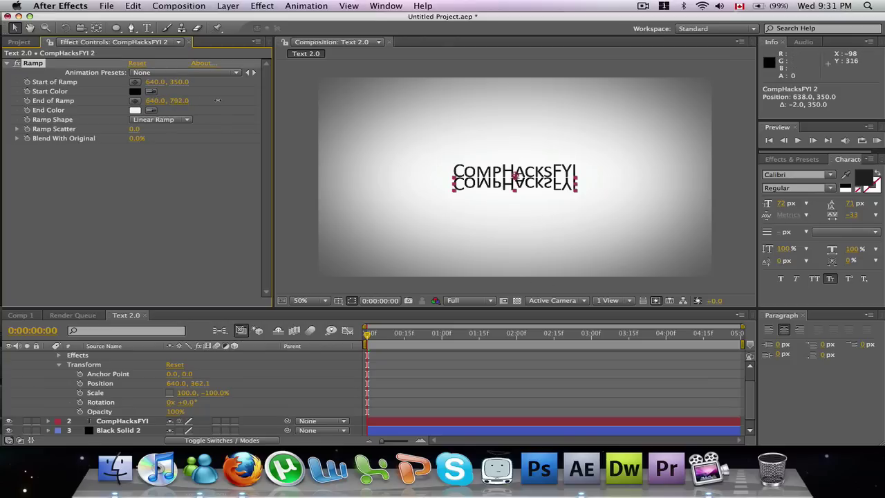
left_click_drag(181, 101, 2, 103)
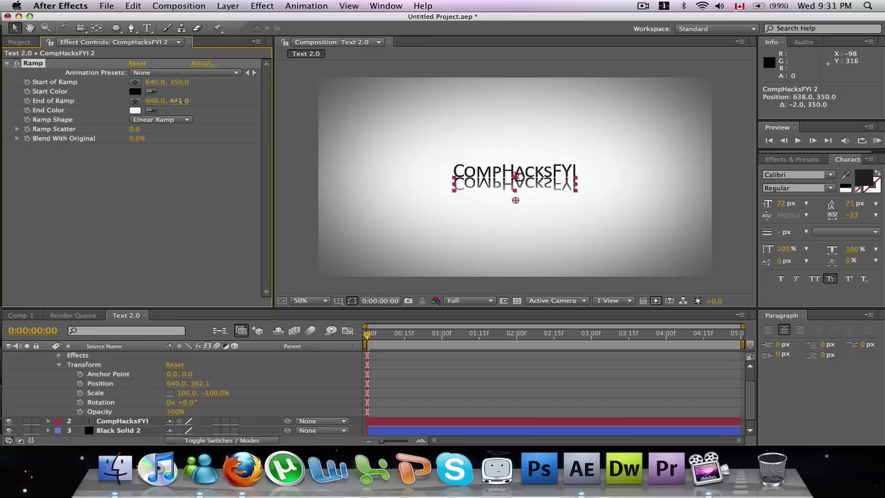
mouse_move(178, 100)
left_mouse_down()
mouse_move(128, 101)
mouse_move(191, 92)
left_mouse_up()
left_click_drag(175, 411, 148, 414)
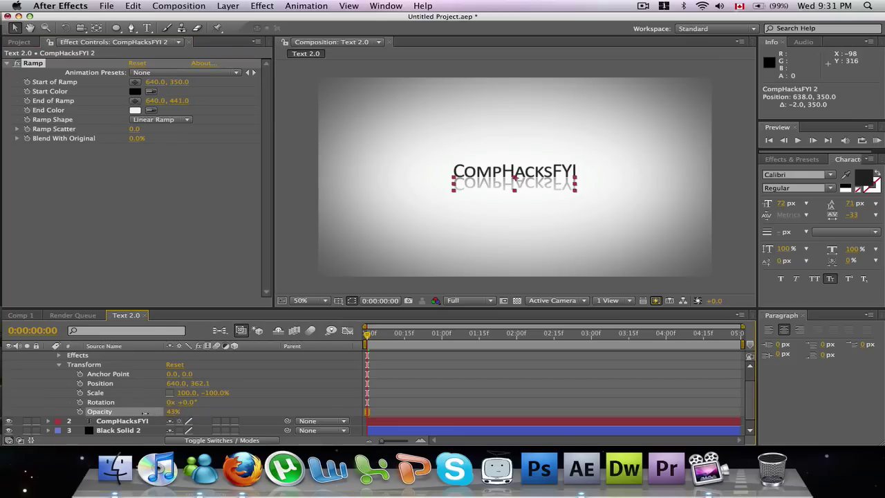
left_click(498, 234)
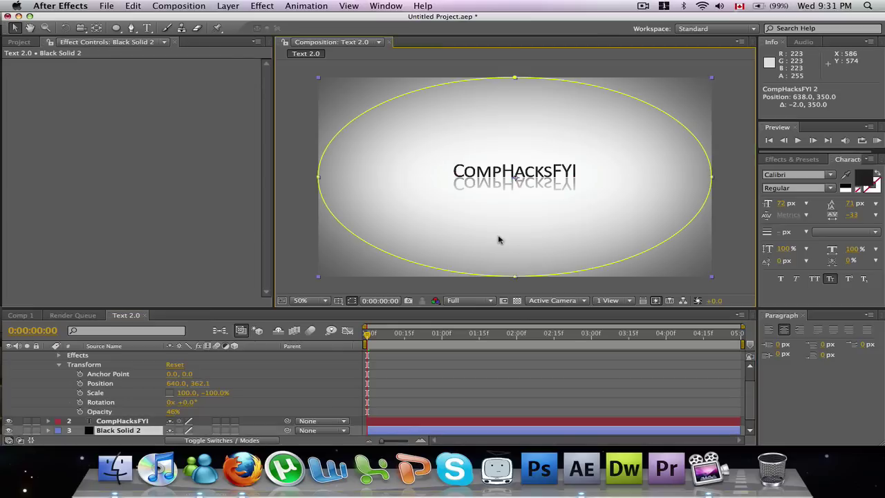
- Duplicate the upright CompHacksFYI layer and move the copy to the top of the stack
left_click(29, 42)
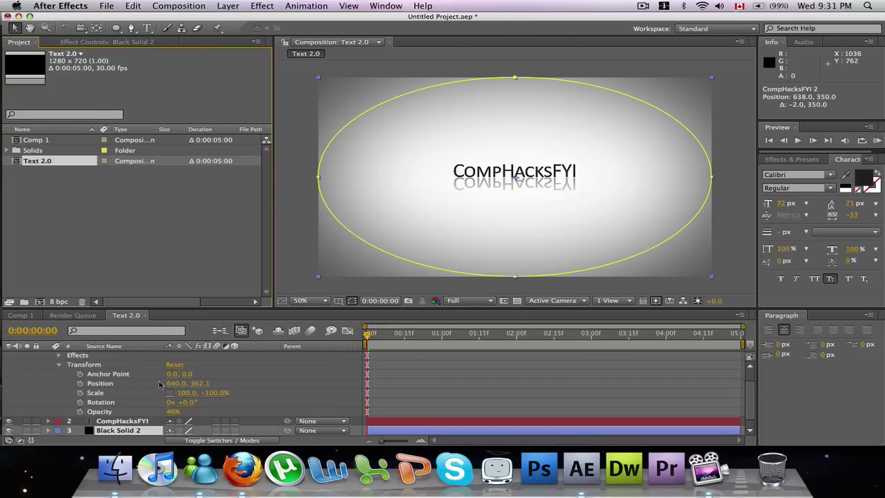
scroll(80, 374, "up", 1)
left_click(48, 355)
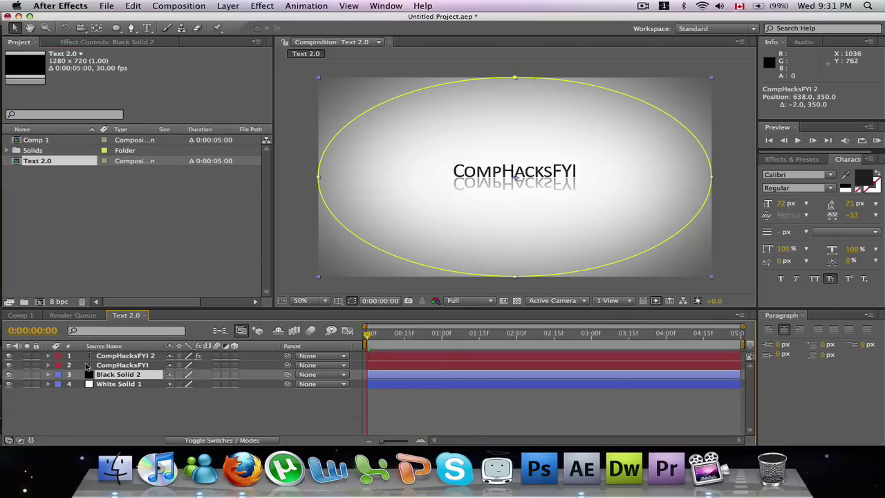
left_click(131, 357)
left_click(135, 369)
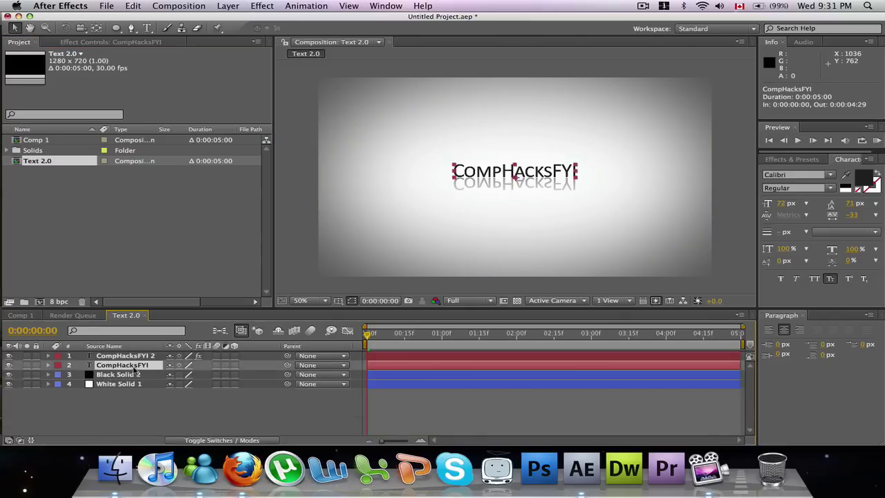
key("super+d")
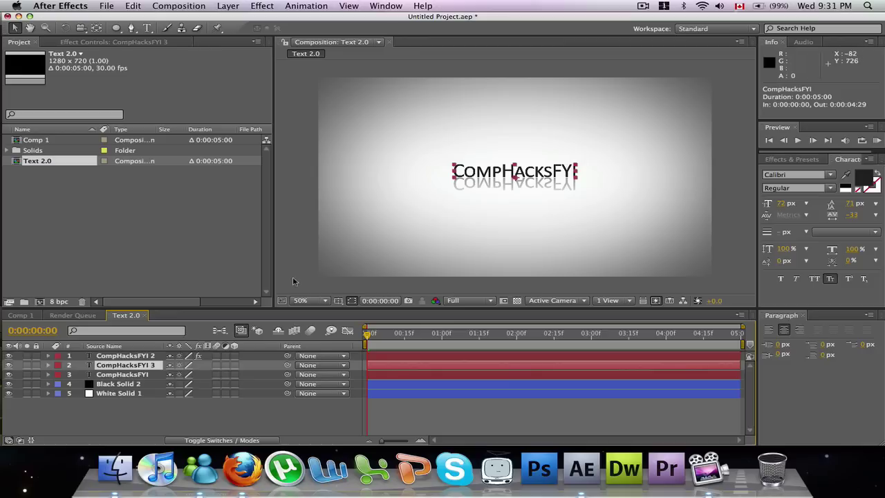
left_click_drag(134, 367, 132, 351)
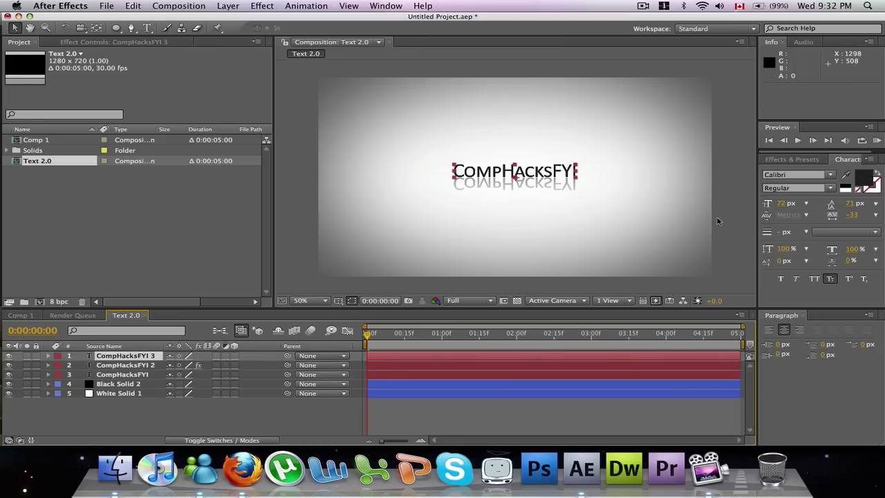
- Change the top copy's text fill to a lighter gray
left_click(868, 183)
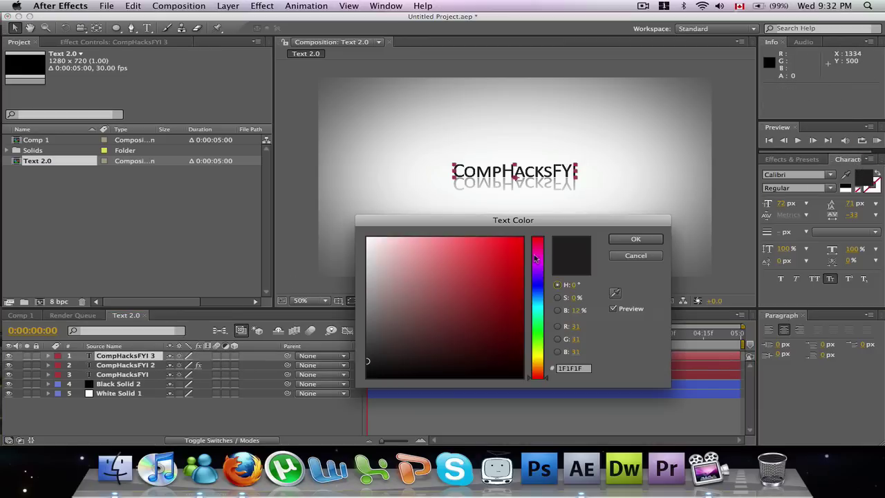
mouse_move(387, 312)
left_mouse_down()
mouse_move(370, 348)
mouse_move(343, 337)
mouse_move(340, 321)
left_mouse_up()
key("Return")
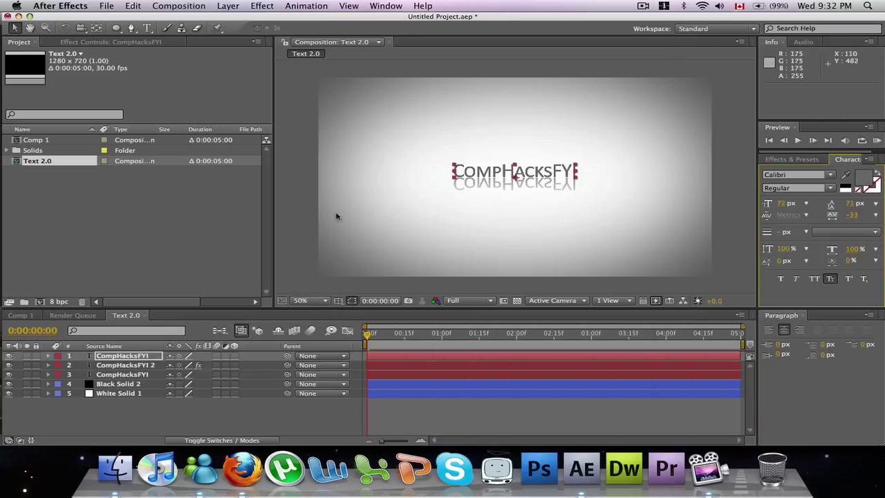
- Draw a closed, curved Pen mask over the upper half of the top gray CompHacksFYI letters
left_click(132, 28)
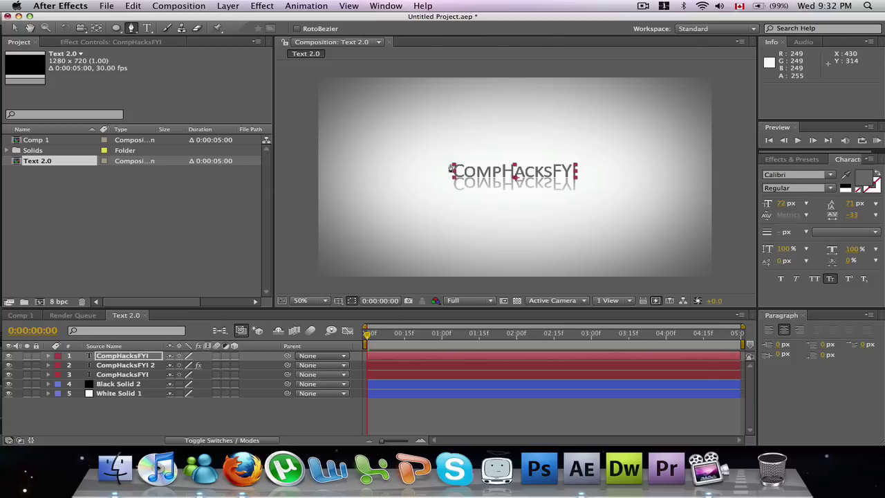
key("period")
key("period")
key("comma")
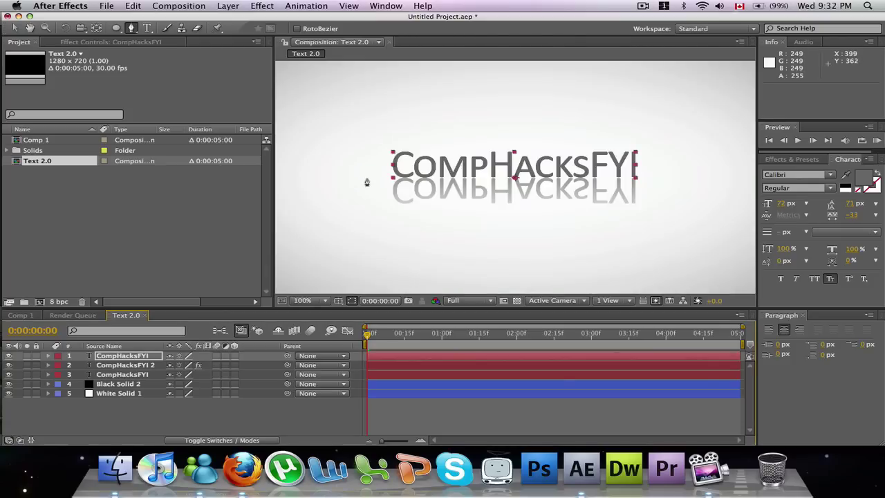
left_click(383, 153)
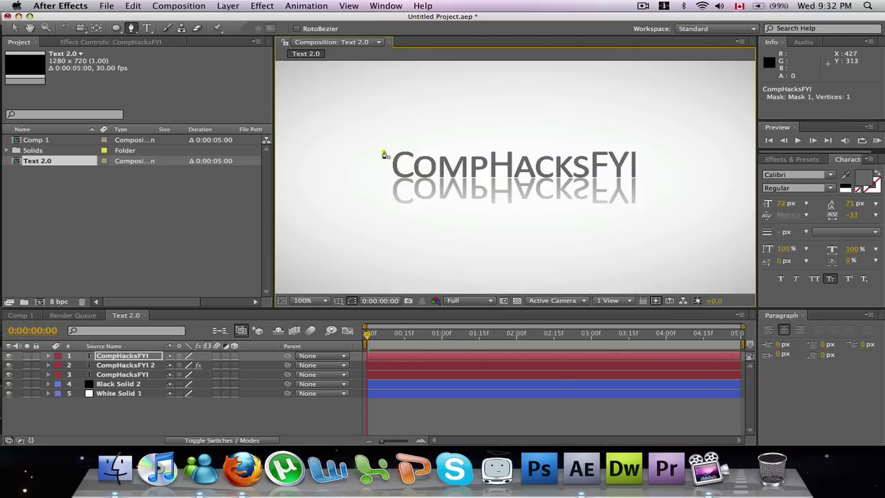
left_click(492, 164)
left_click_drag(492, 164, 653, 162)
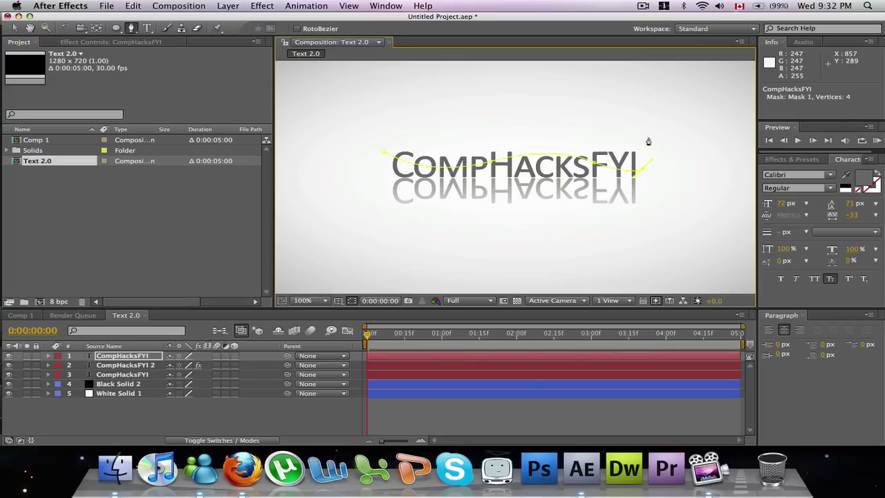
left_click(383, 152)
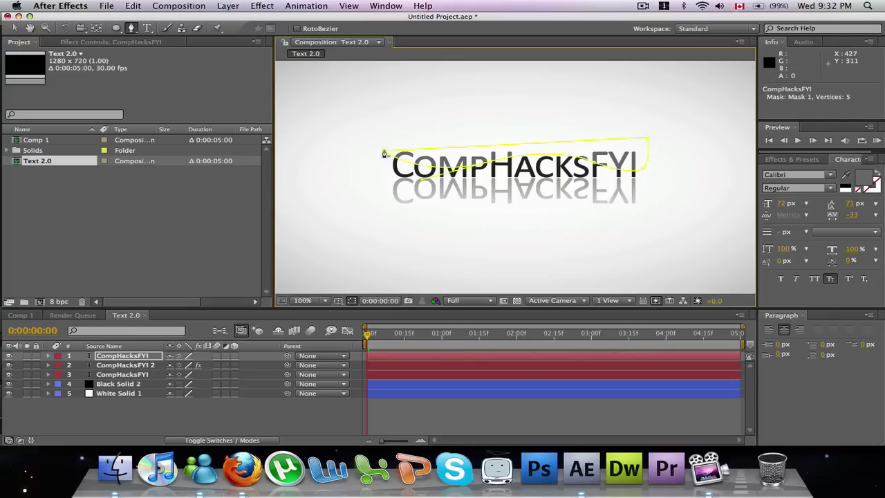
left_click(241, 424)
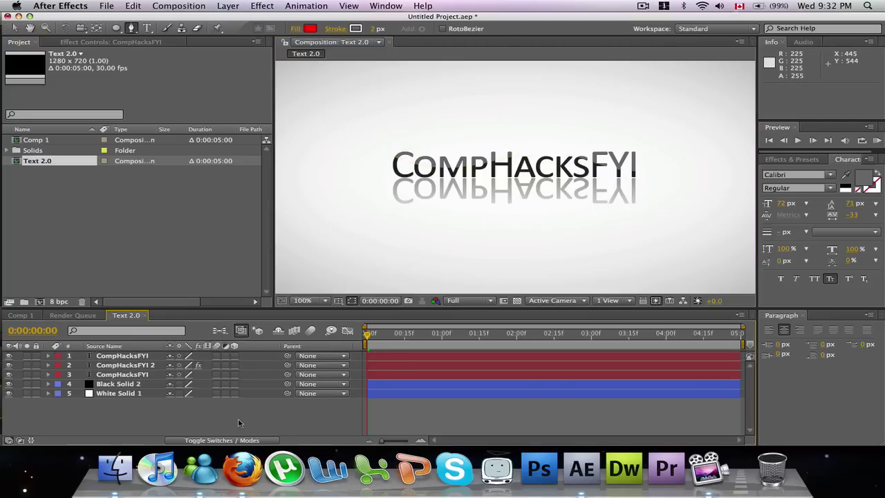
- Feather Mask 1 on the top CompHacksFYI copy, first to 8 then 21 pixels
left_click(49, 356)
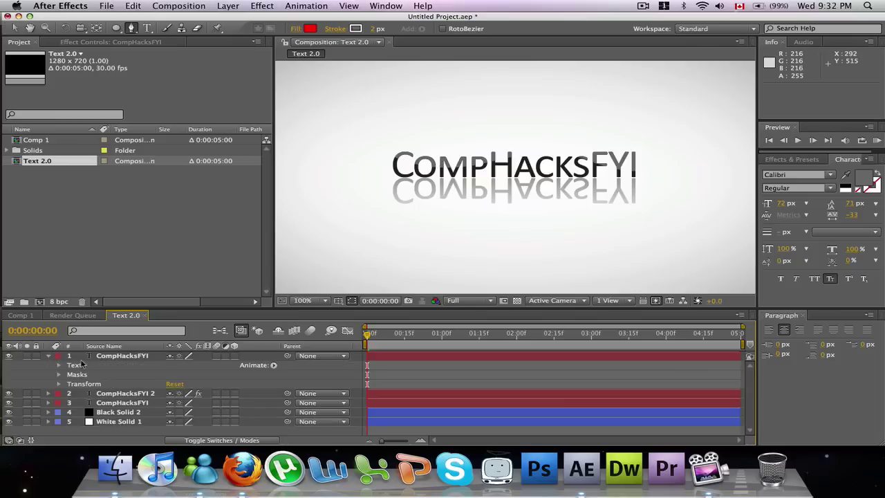
left_click(58, 374)
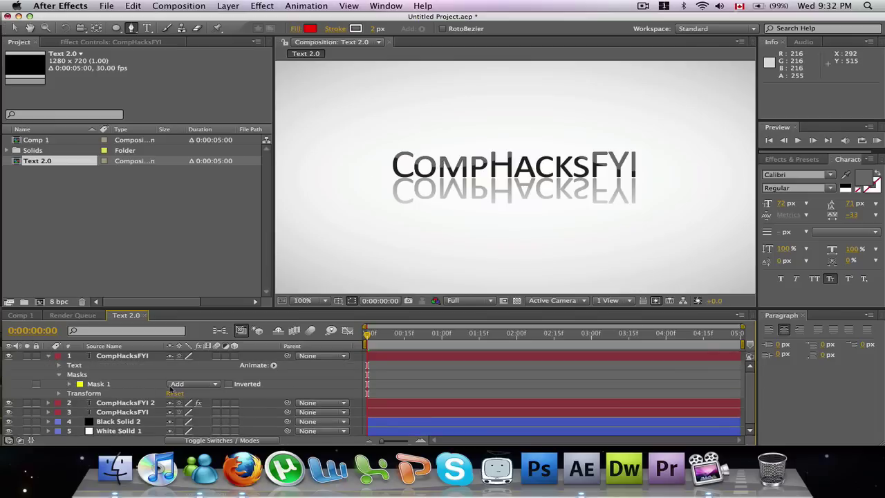
left_click(70, 384)
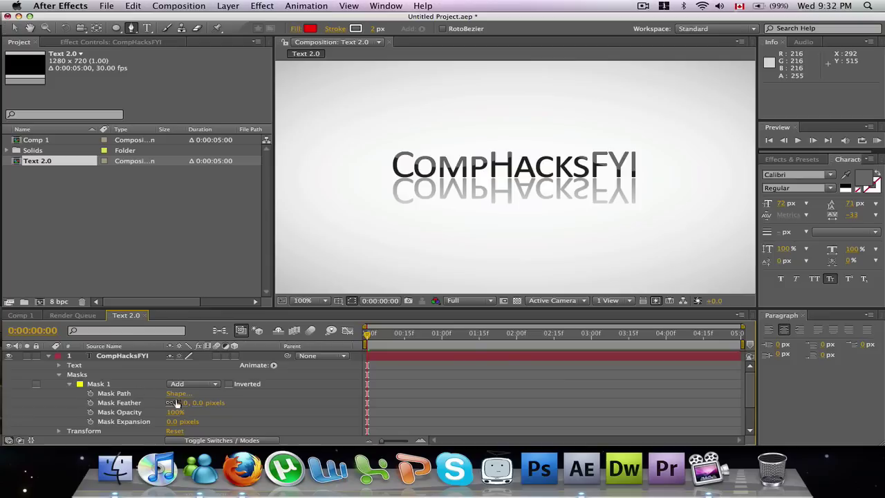
left_click(197, 405)
type("8")
key("Return")
left_click_drag(186, 402, 195, 405)
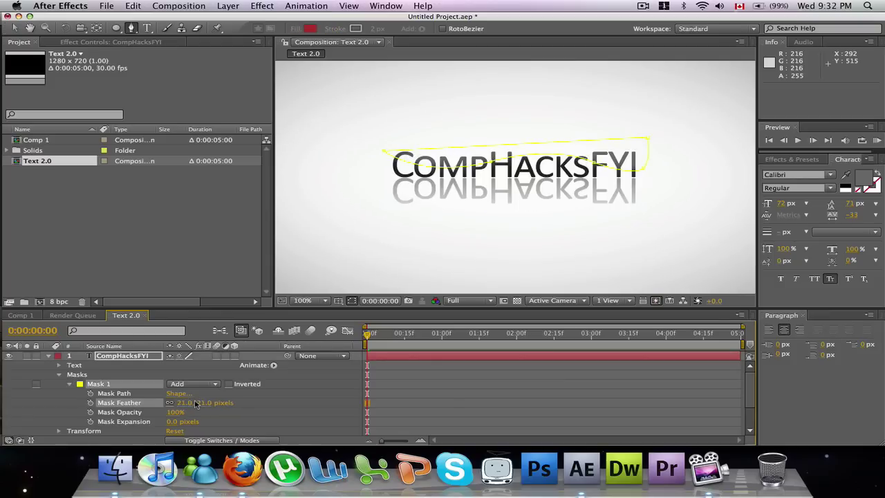
- Collapse the top layer's properties and return to the Selection tool
left_click(237, 255)
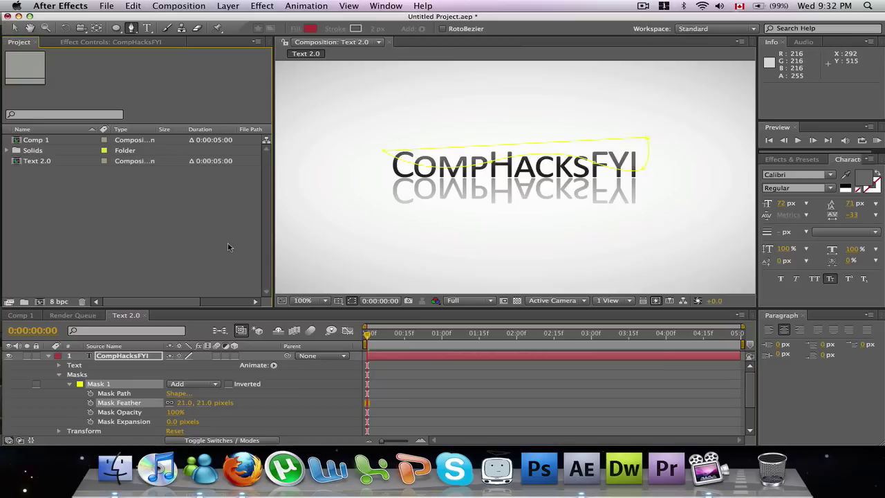
left_click(47, 355)
left_click(14, 28)
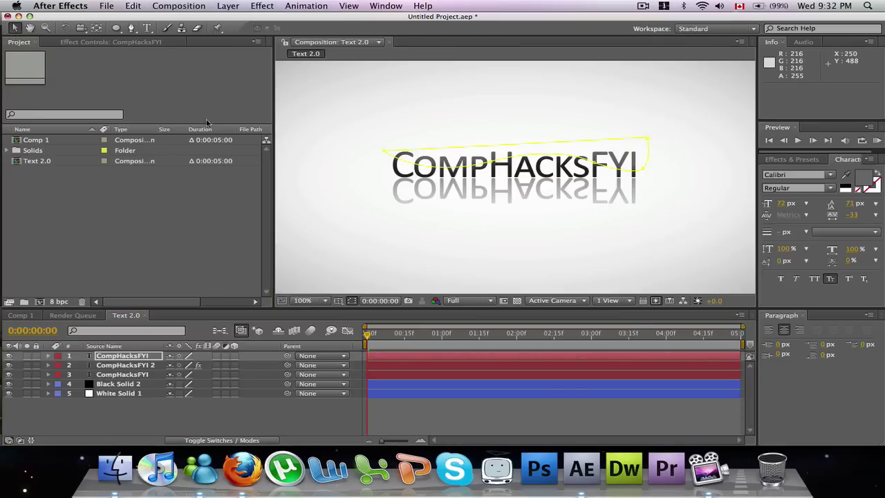
left_click(318, 408)
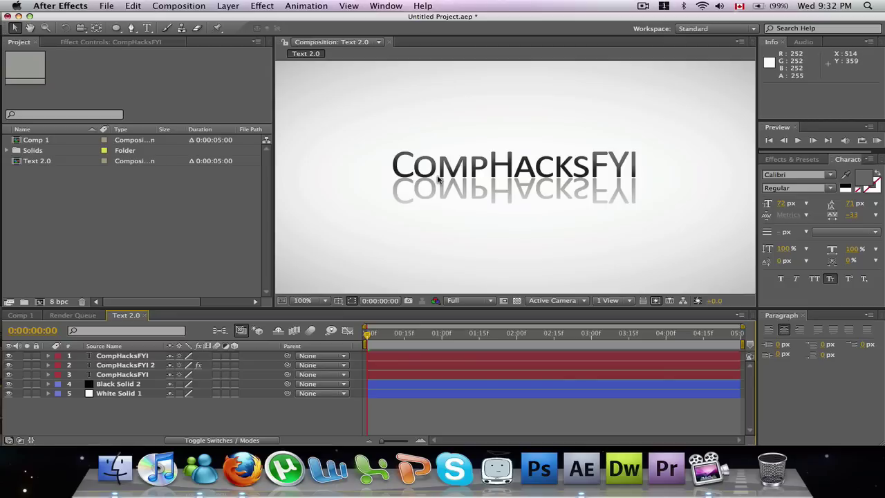
key("comma")
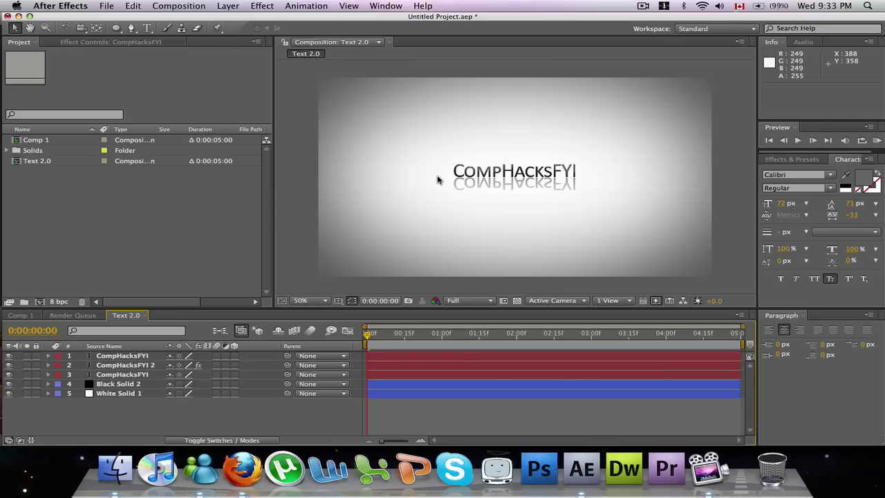
key("period")
key("comma")
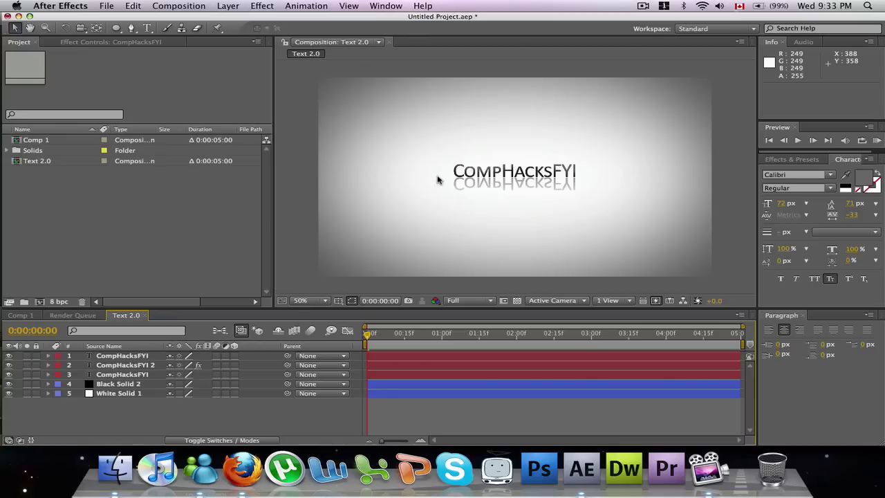